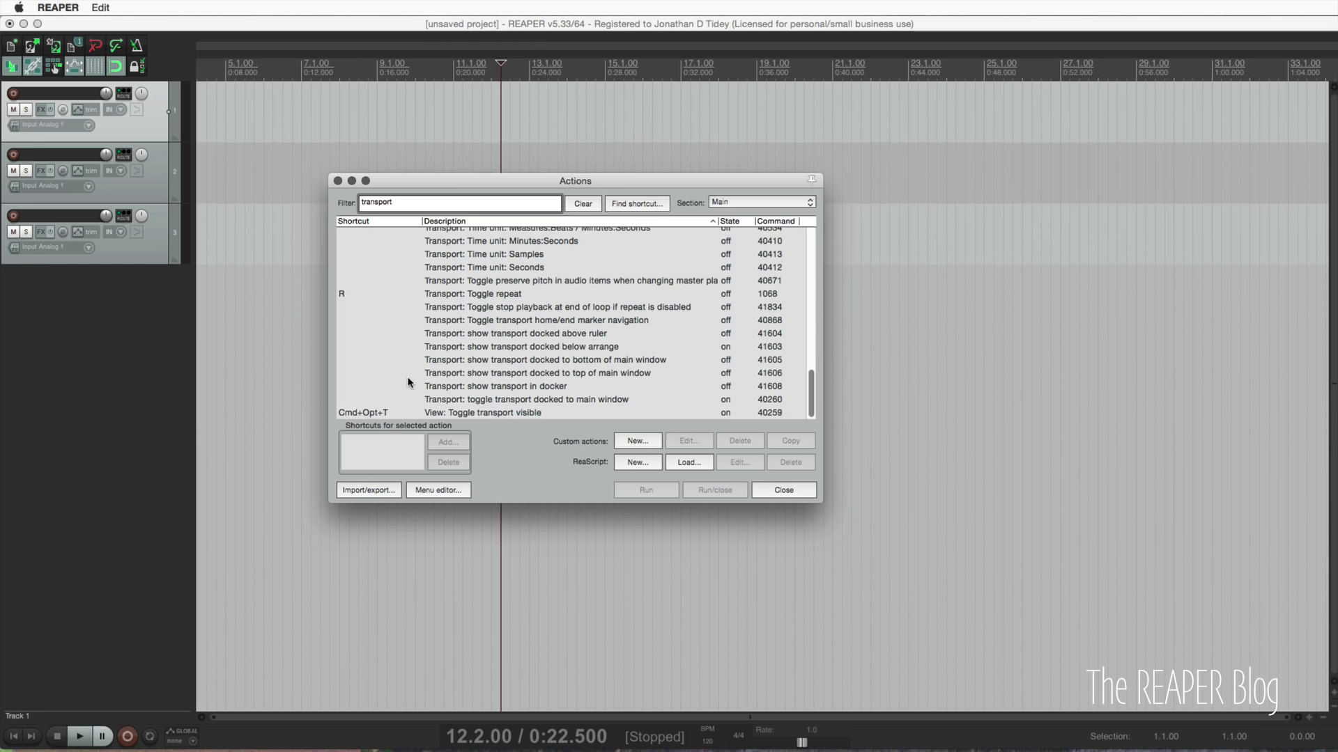
Run the action that shows the transport docked to the top of the main window.
{"action": "left_click", "coordinate": [487, 334]}
{"action": "left_click", "coordinate": [569, 374]}
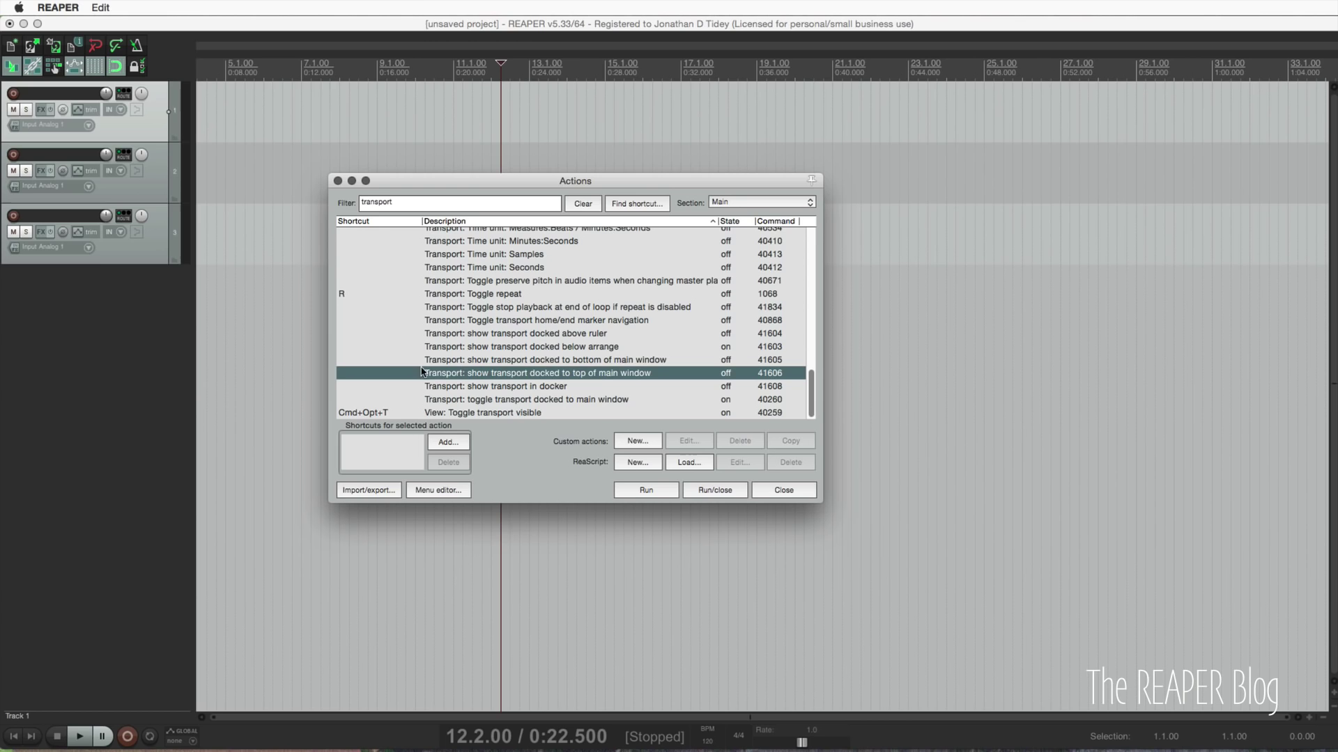
{"action": "left_click", "coordinate": [601, 360]}
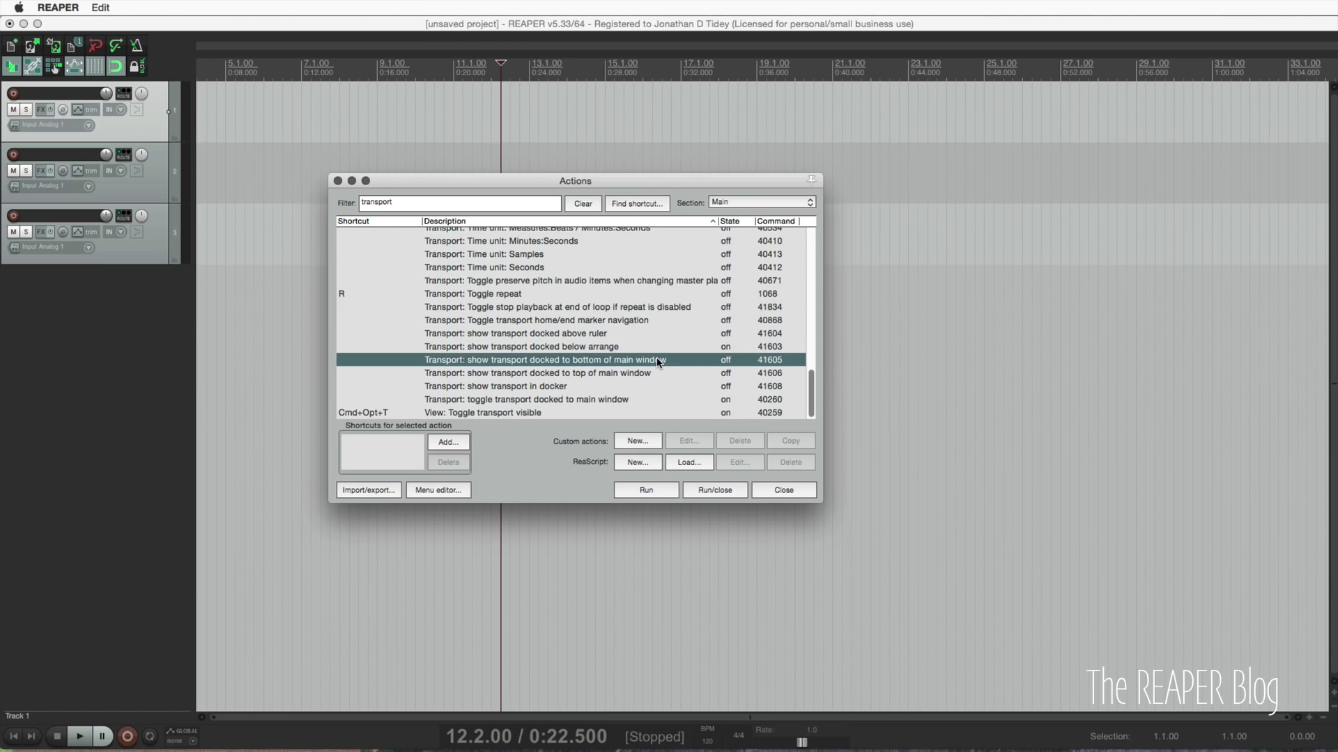
{"action": "left_click", "coordinate": [667, 374]}
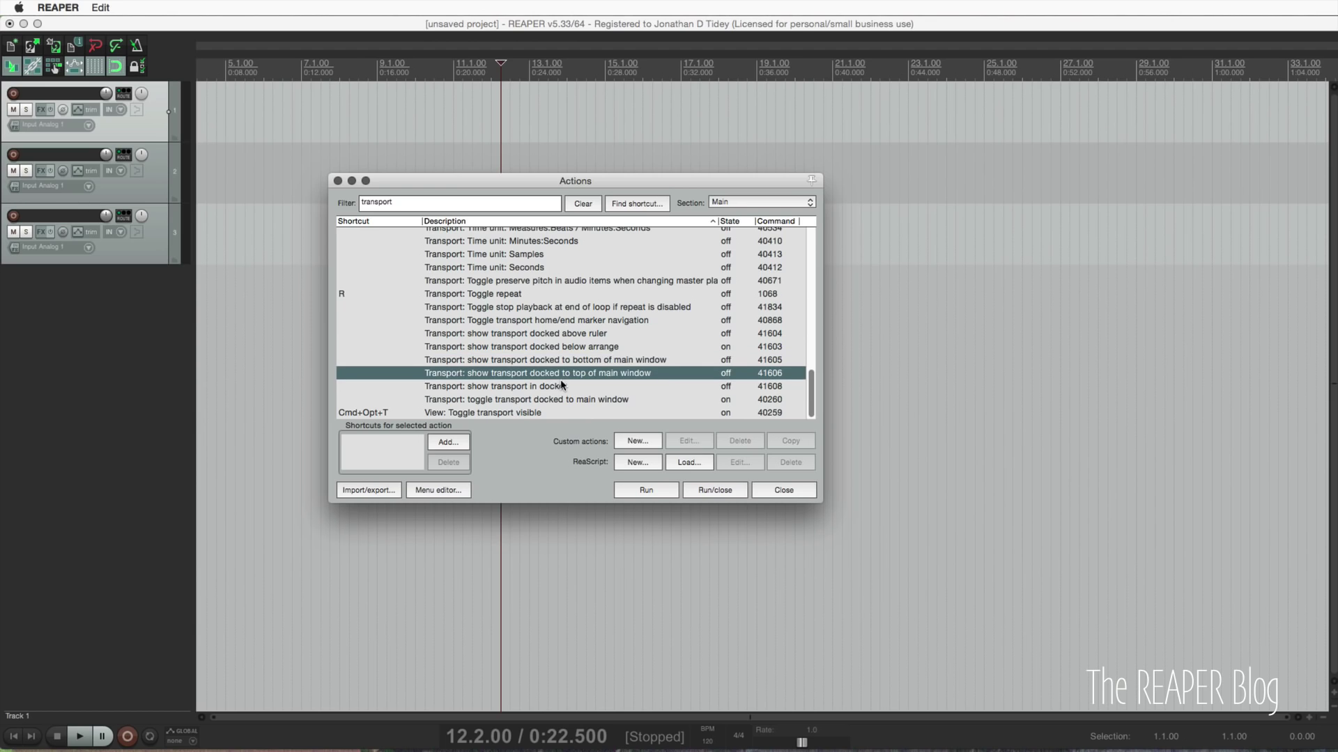
{"action": "left_click", "coordinate": [653, 491]}
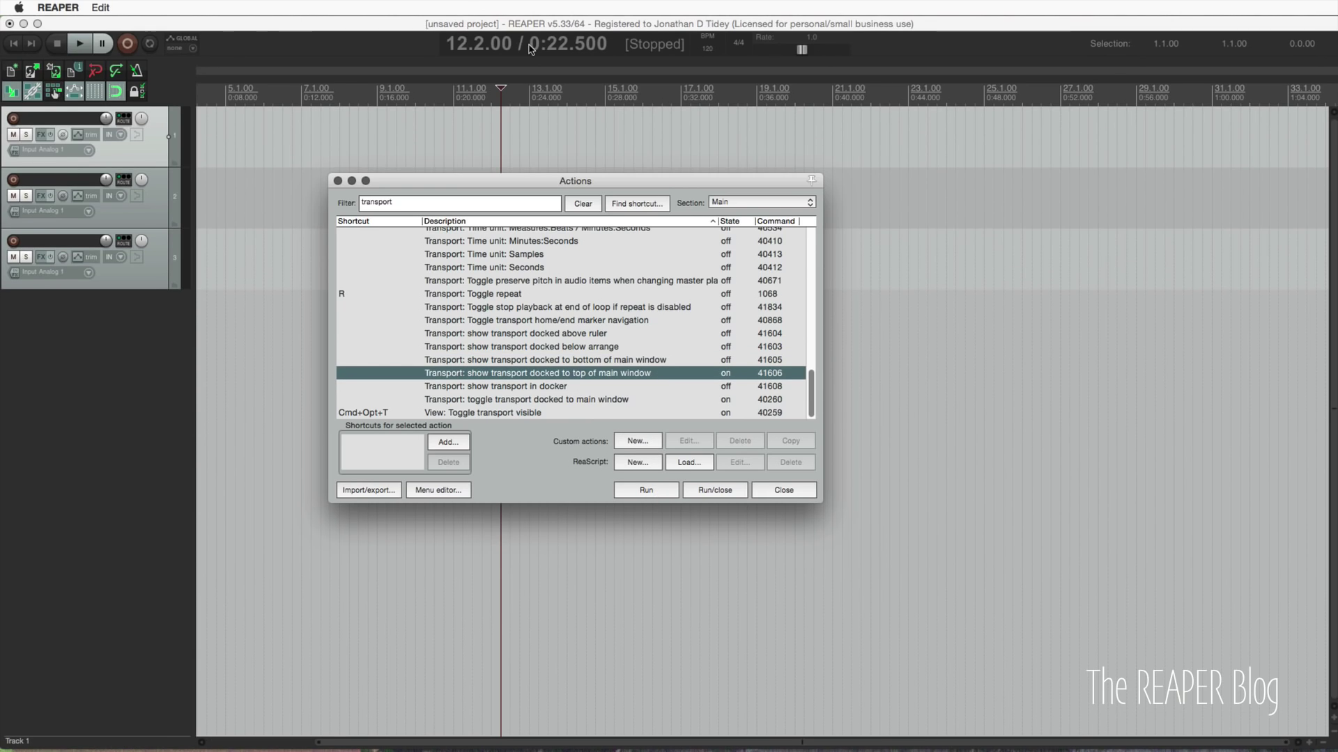
Filter the actions for "transport cen" and run Center transport controls.
{"action": "scroll", "coordinate": [489, 258], "scroll_direction": "up", "scroll_amount": 5}
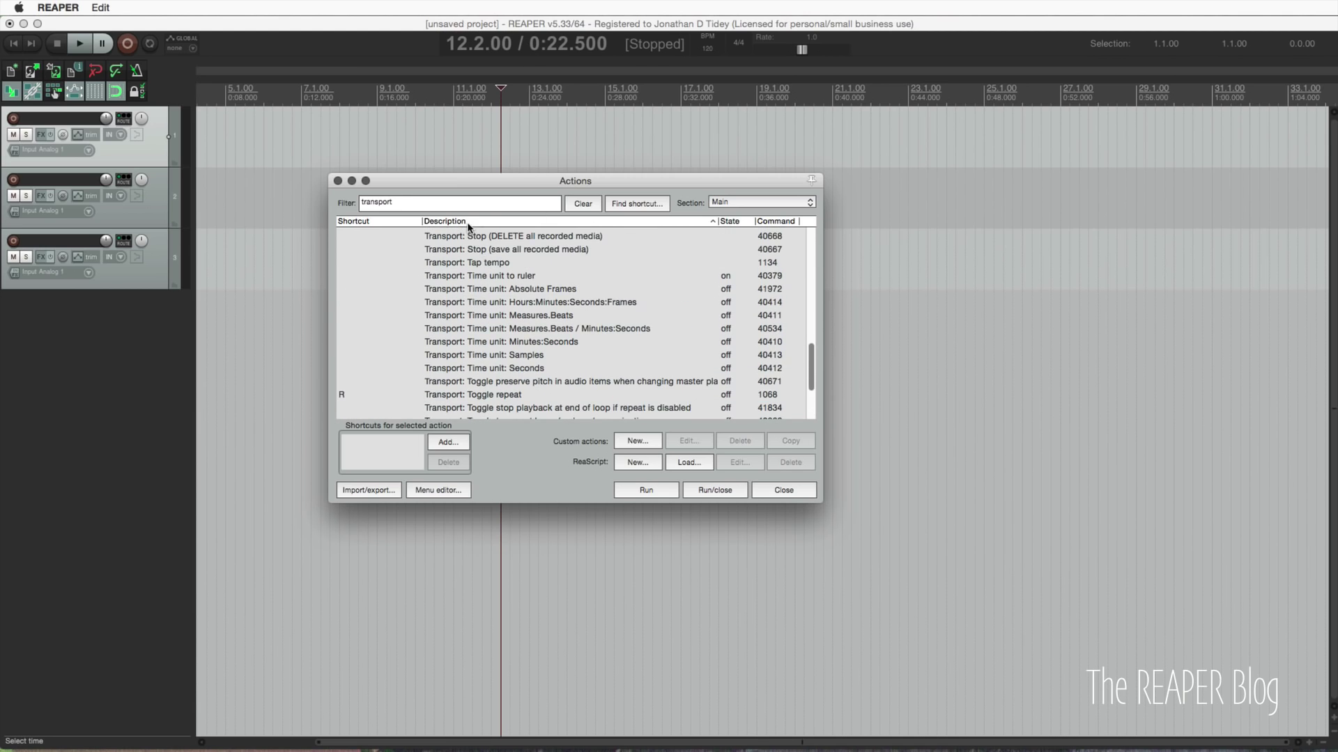
{"action": "left_click", "coordinate": [457, 205]}
{"action": "type", "text": "cen"}
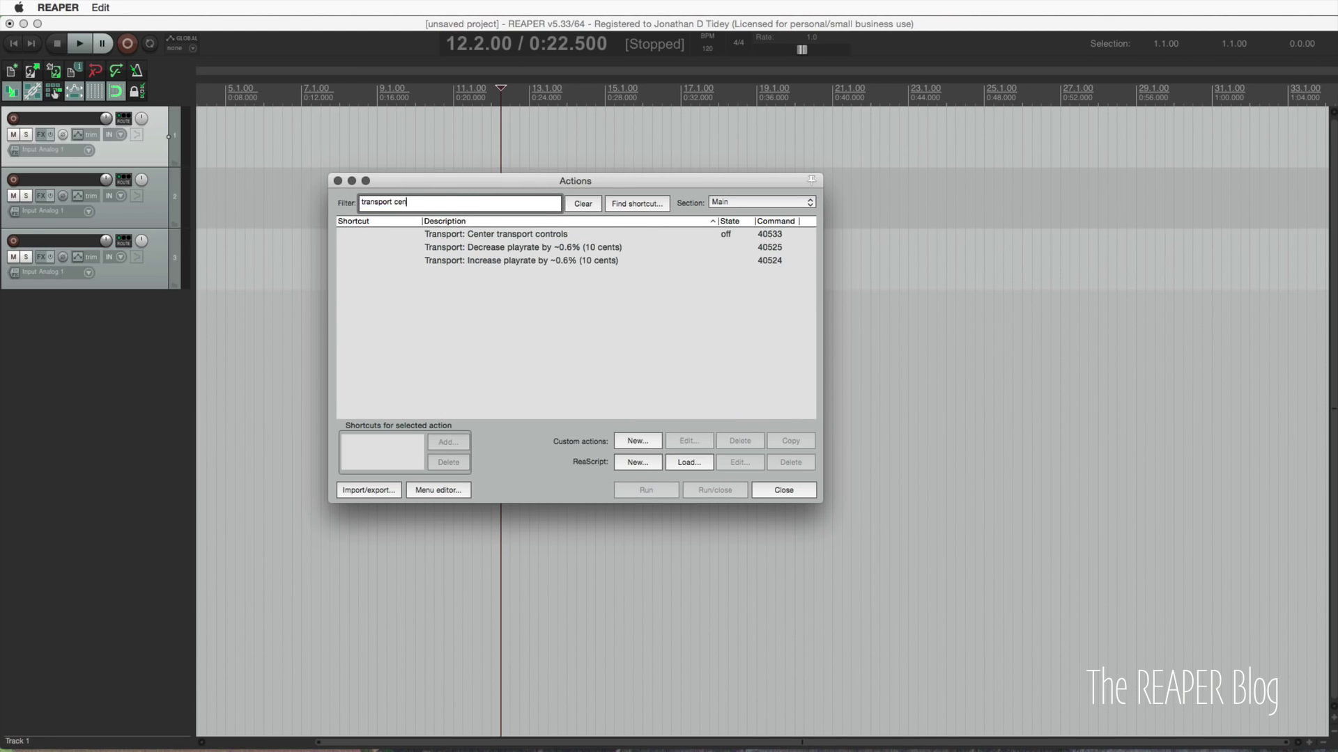
{"action": "left_click", "coordinate": [521, 235]}
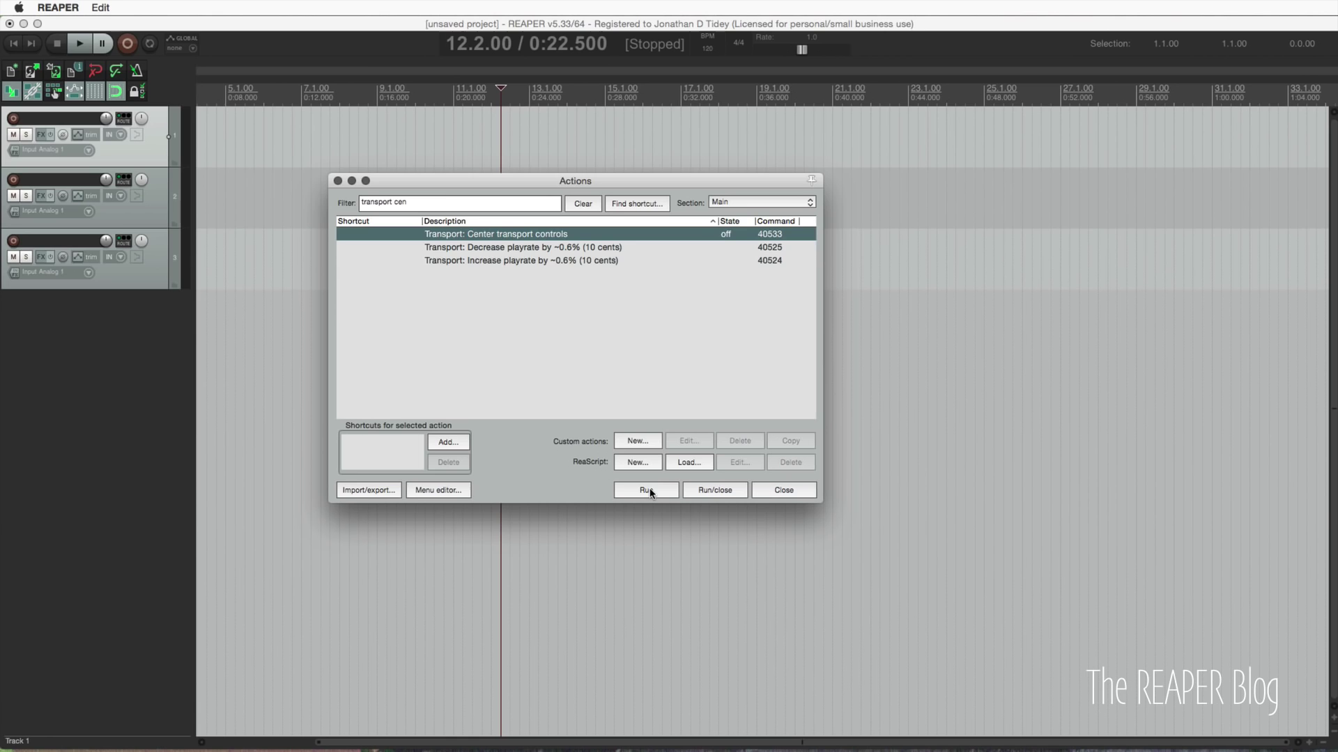
{"action": "left_click", "coordinate": [650, 490]}
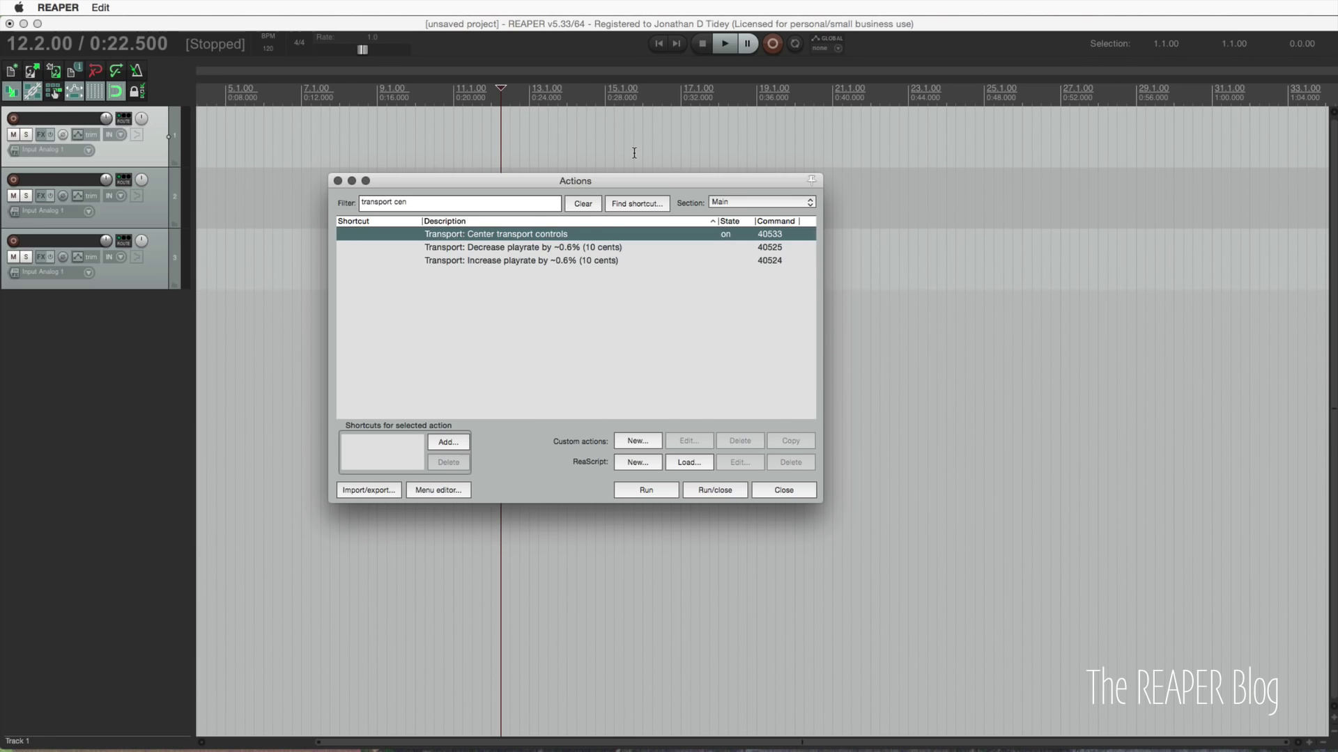
Filter the actions for "show play" and toggle off Show playrate control to hide the rate slider in the transport.
{"action": "triple_click", "coordinate": [453, 207]}
{"action": "key", "text": "BackSpace"}
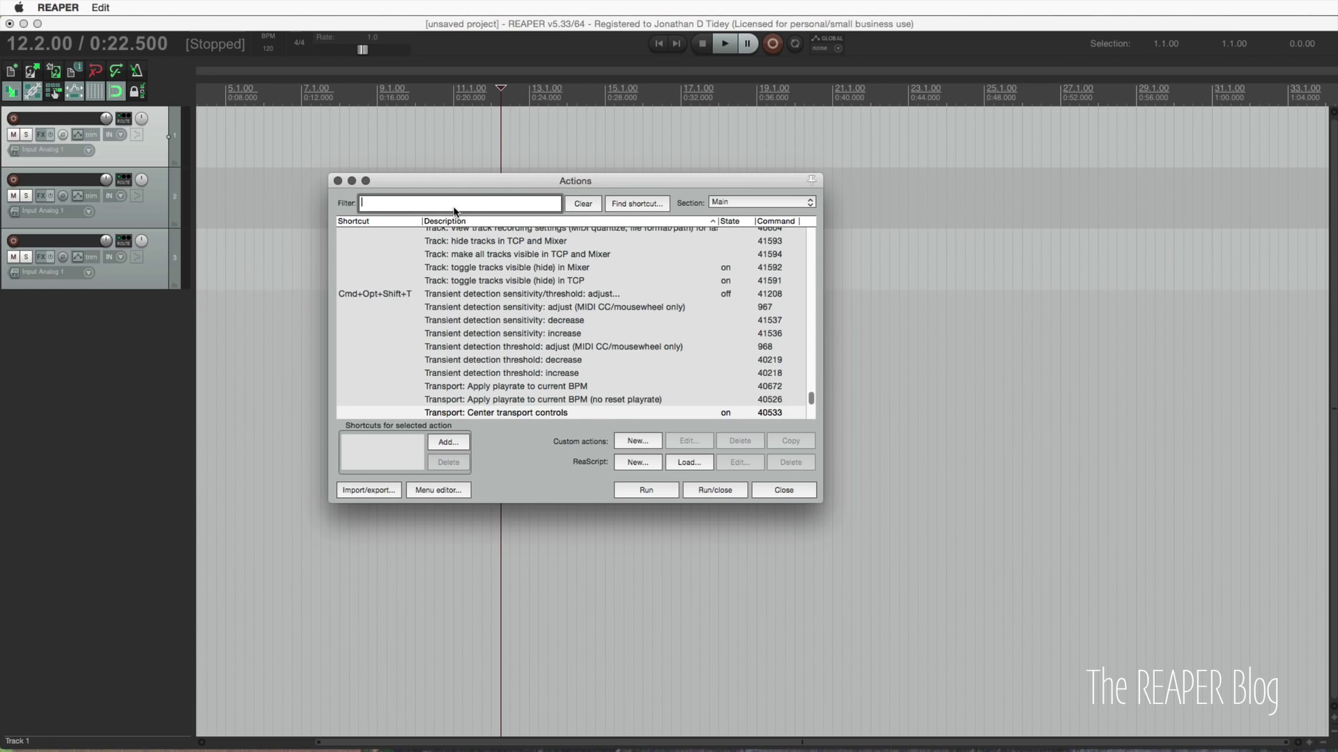
{"action": "type", "text": "show play"}
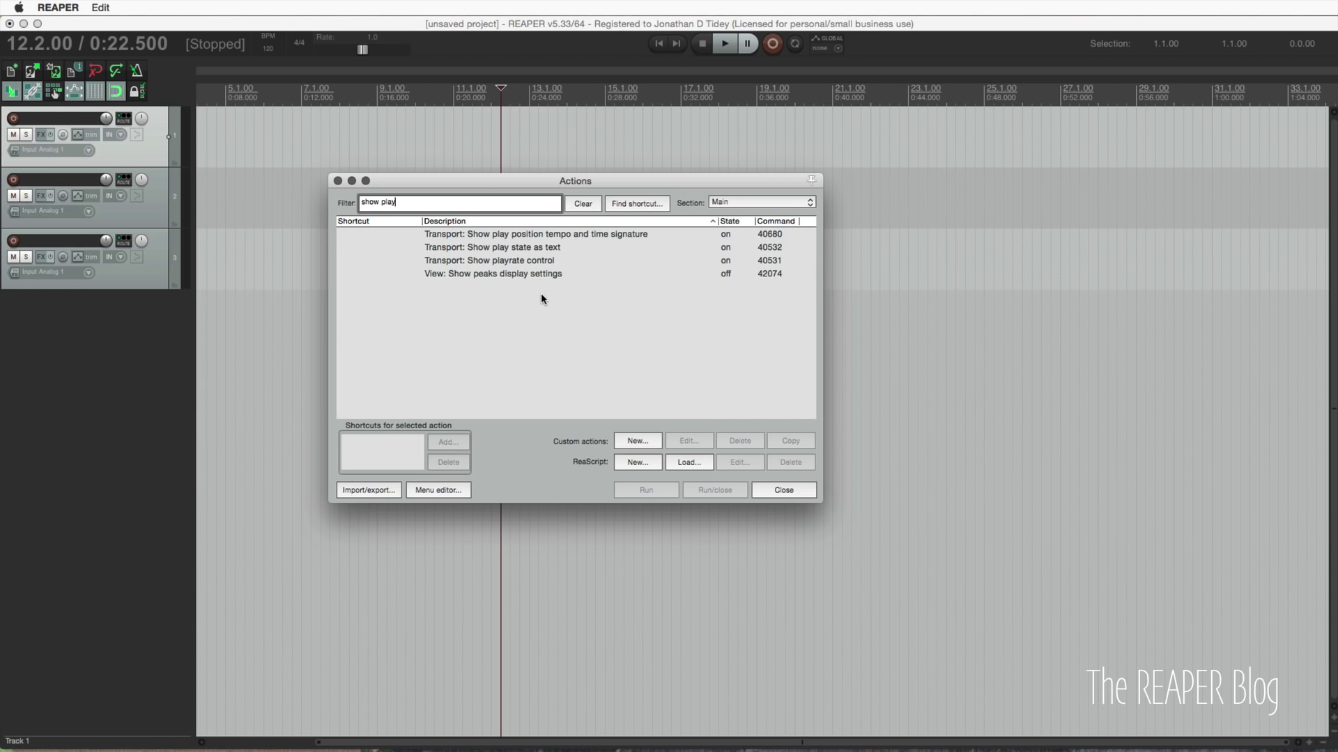
{"action": "left_click", "coordinate": [545, 262]}
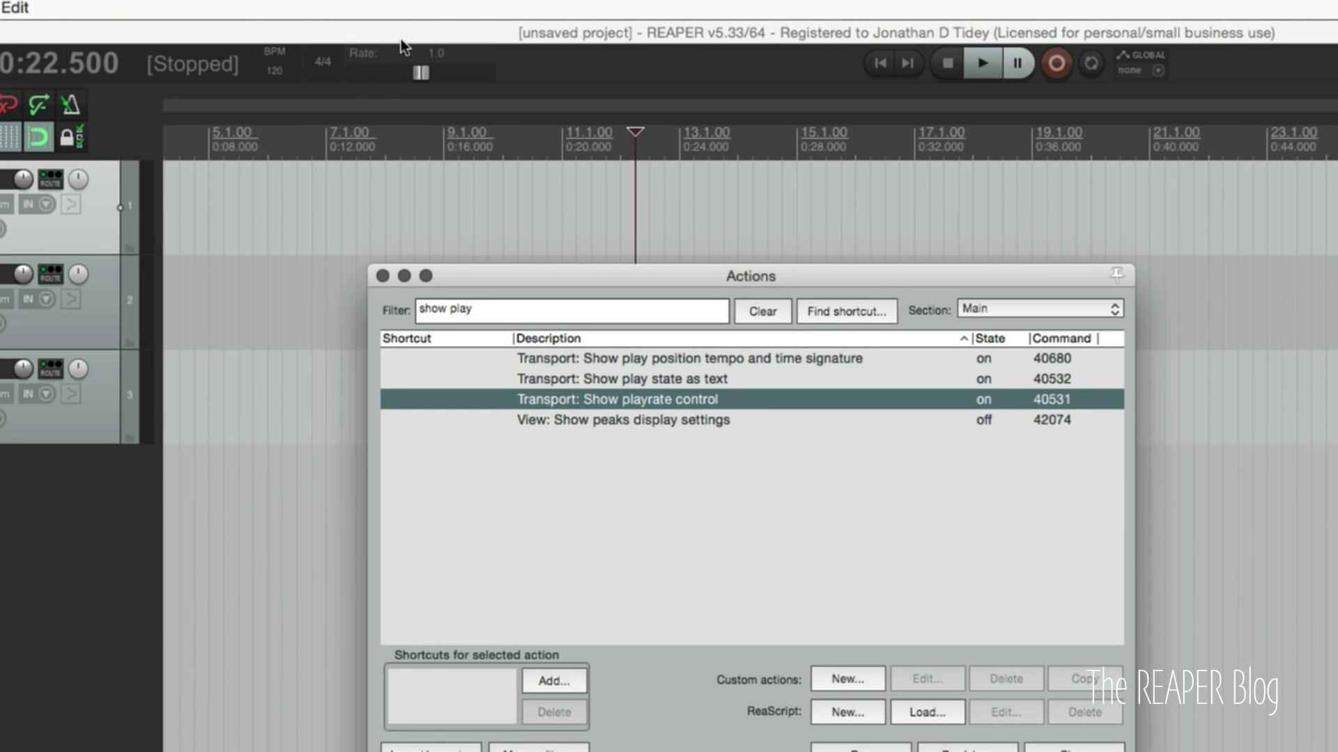
{"action": "left_click_drag", "start_coordinate": [421, 69], "coordinate": [460, 72]}
{"action": "double_click", "coordinate": [454, 73]}
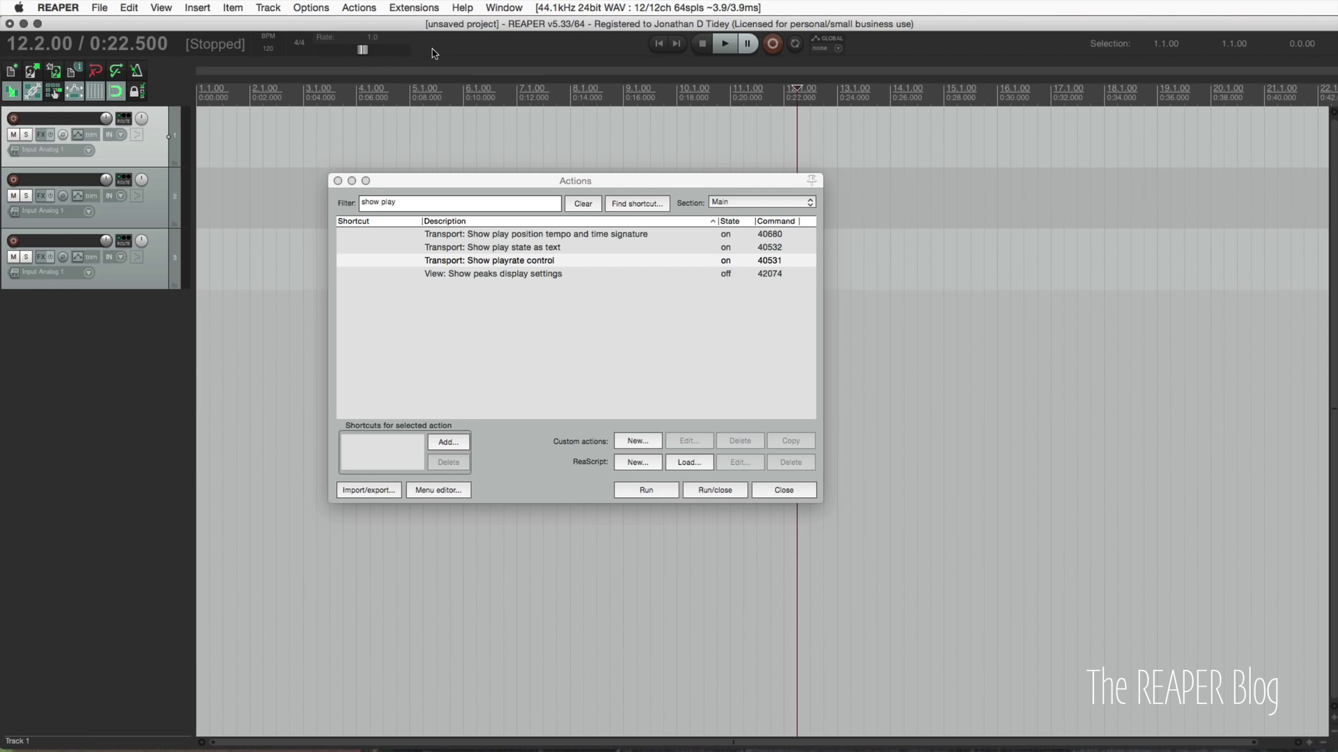
{"action": "left_click", "coordinate": [508, 260]}
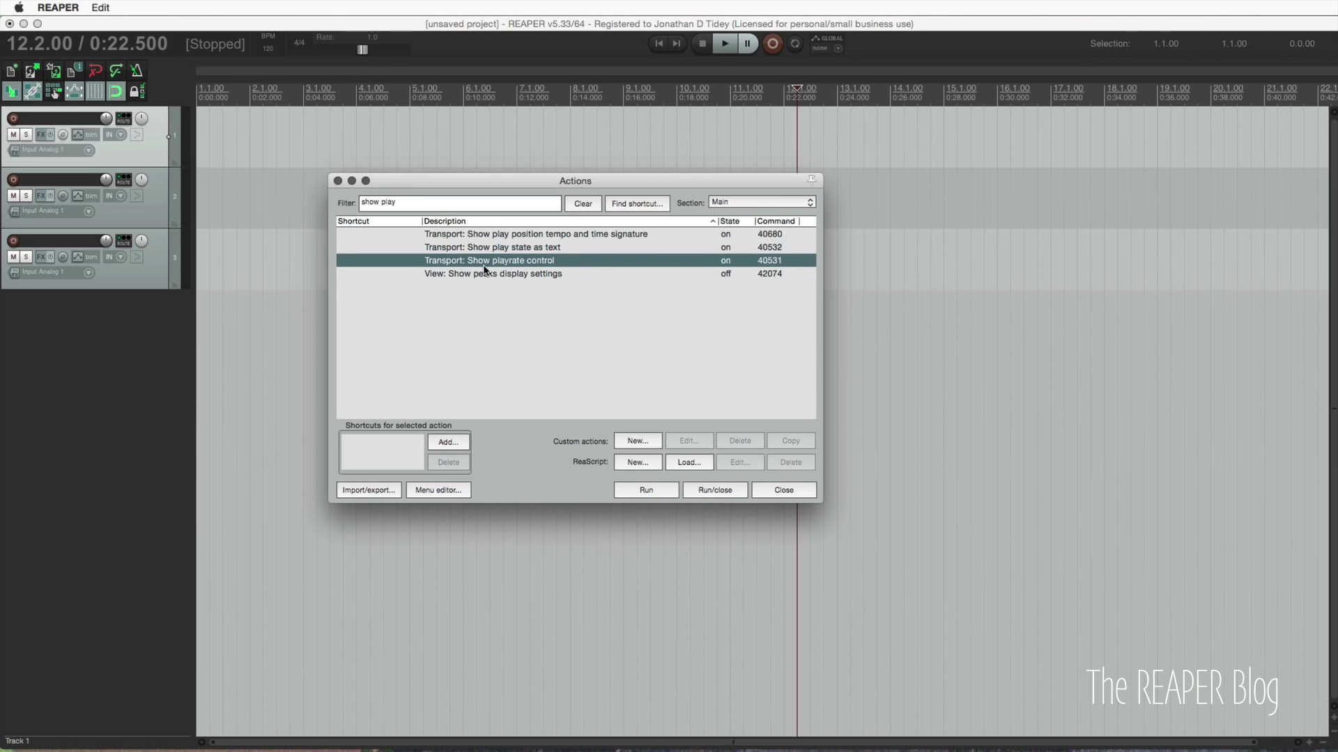
{"action": "left_click", "coordinate": [650, 492]}
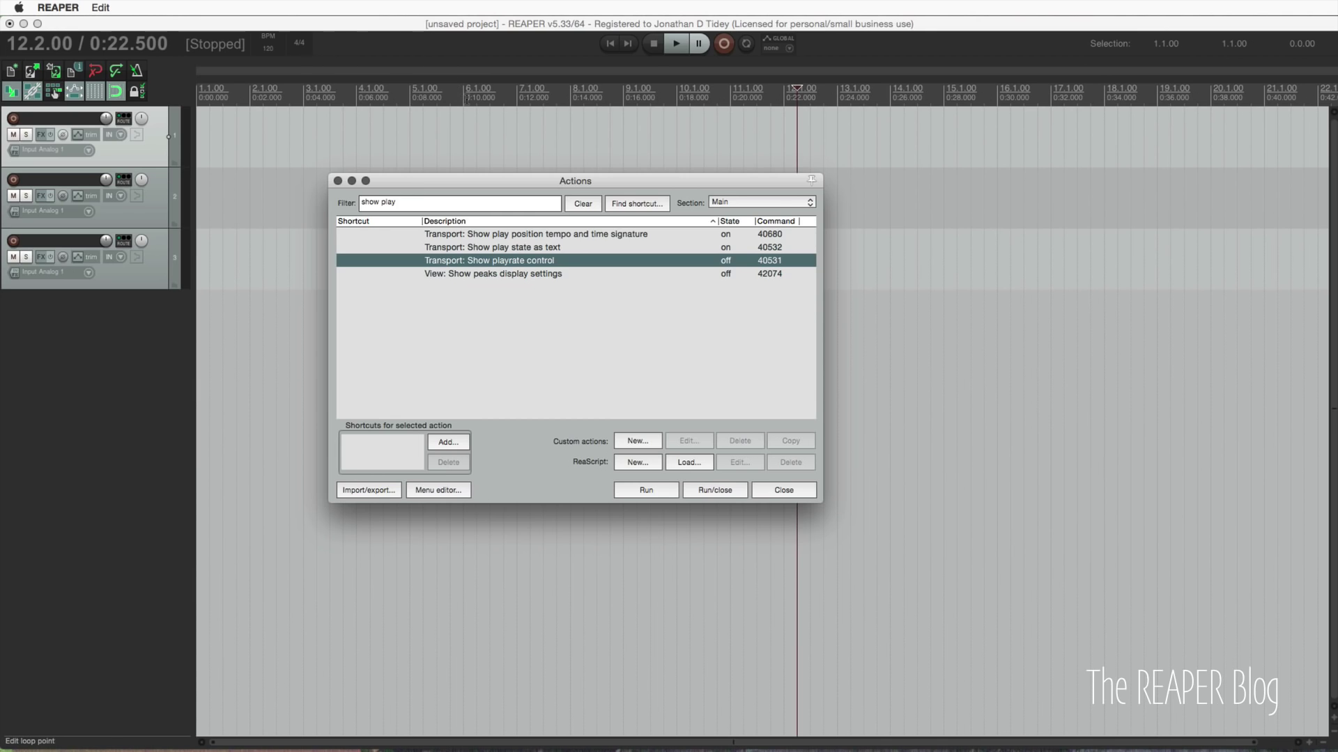
Filter the actions for "theme", open the theme tweak/configuration window and find its colored bar settings for media items.
{"action": "left_click_drag", "start_coordinate": [620, 180], "coordinate": [605, 276]}
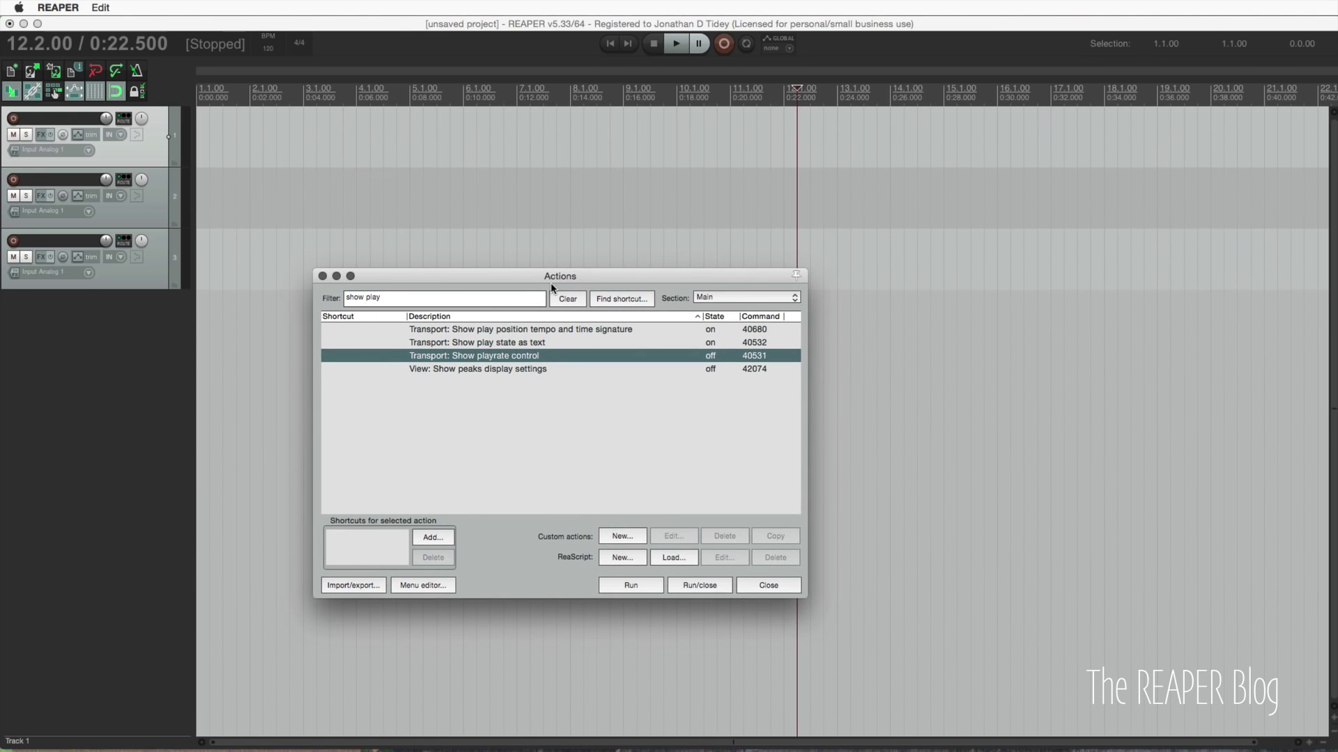
{"action": "left_click", "coordinate": [490, 300]}
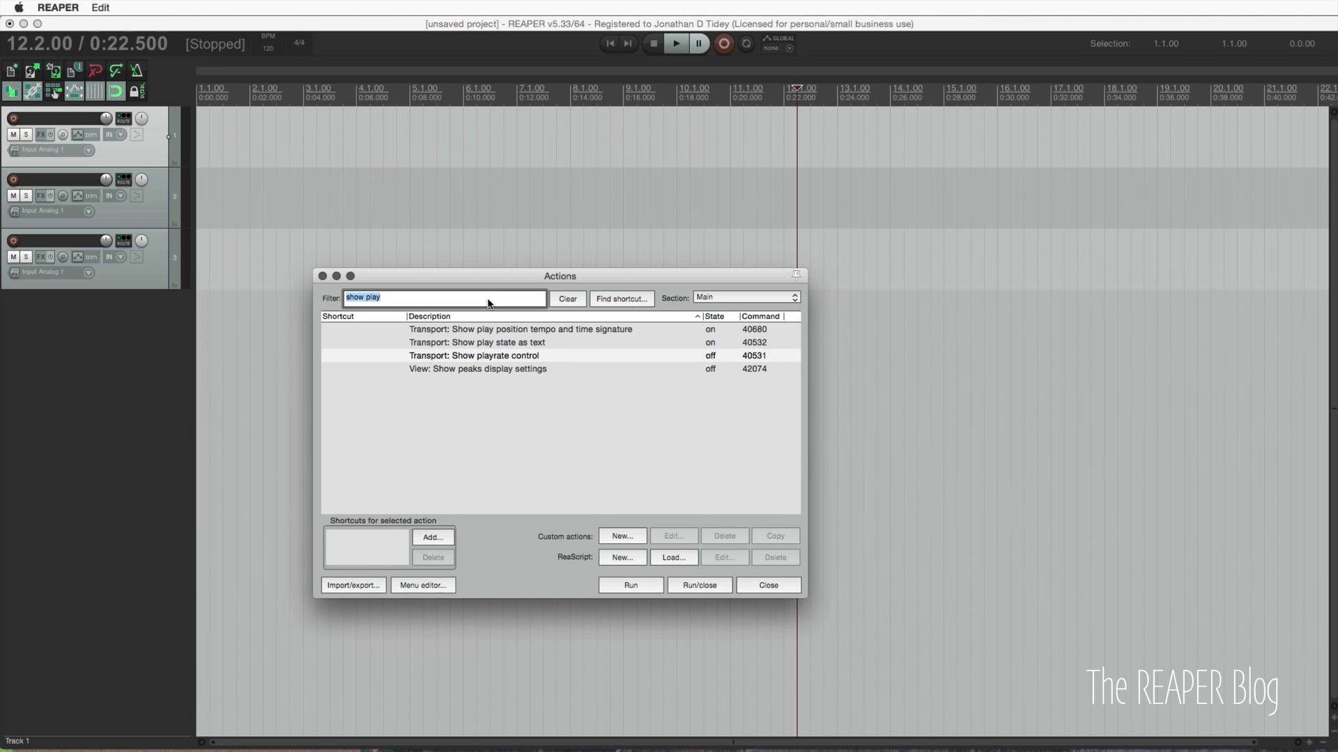
{"action": "type", "text": "theme"}
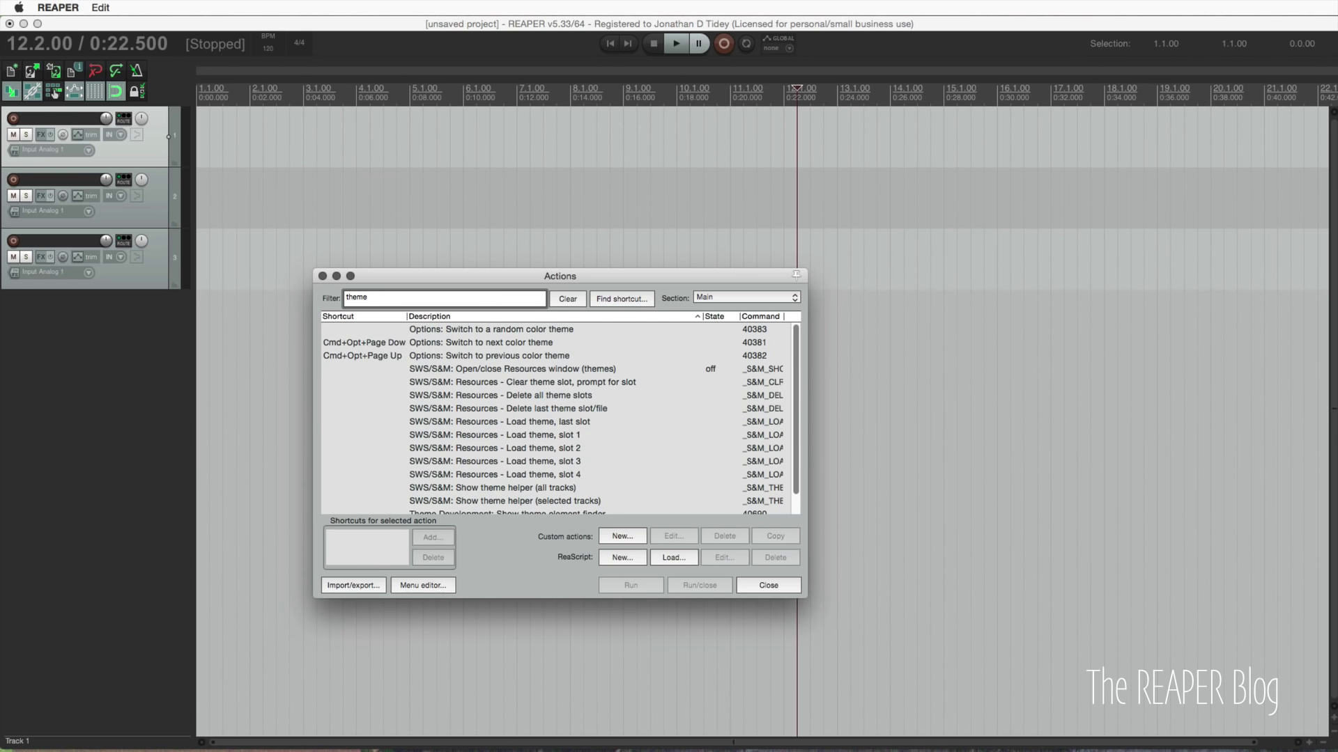
{"action": "scroll", "coordinate": [507, 390], "scroll_direction": "down", "scroll_amount": 2}
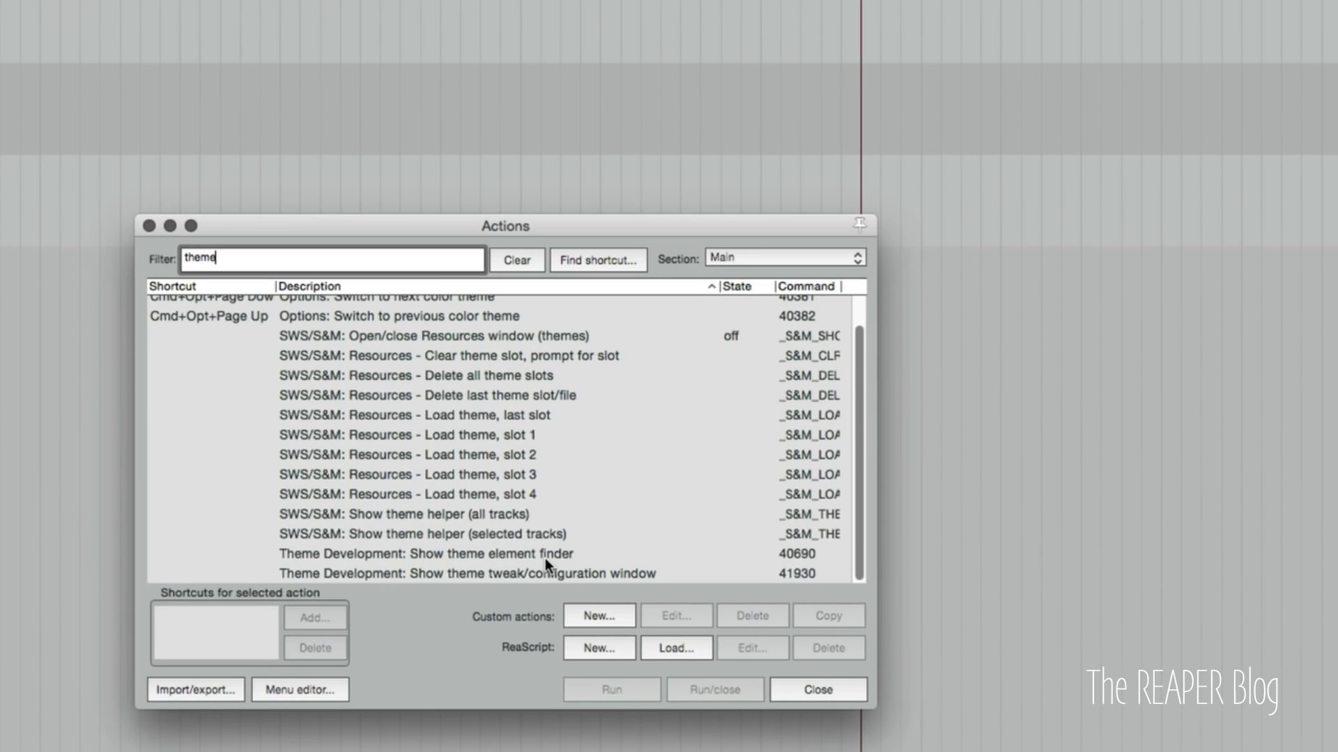
{"action": "left_click", "coordinate": [537, 508]}
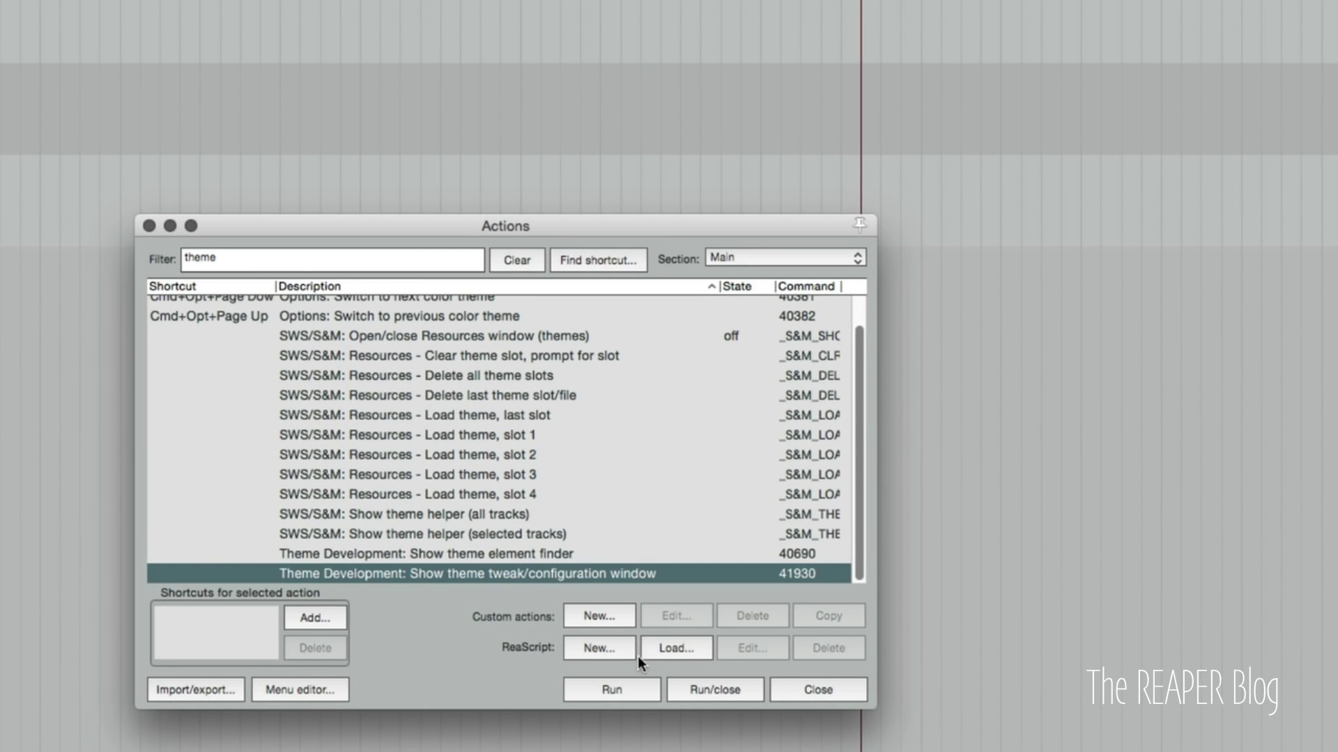
{"action": "left_click", "coordinate": [616, 688]}
{"action": "left_click_drag", "start_coordinate": [108, 1], "coordinate": [521, 154]}
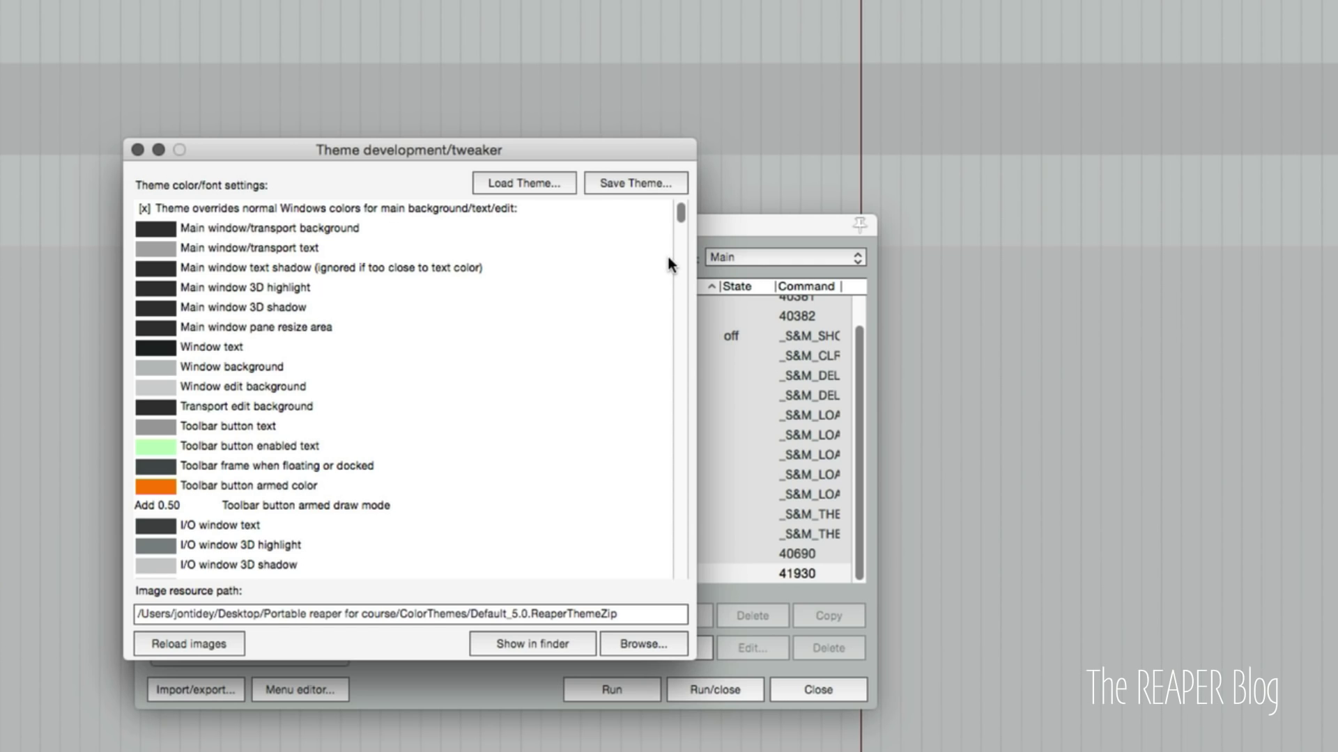
{"action": "left_click_drag", "start_coordinate": [681, 213], "coordinate": [680, 336]}
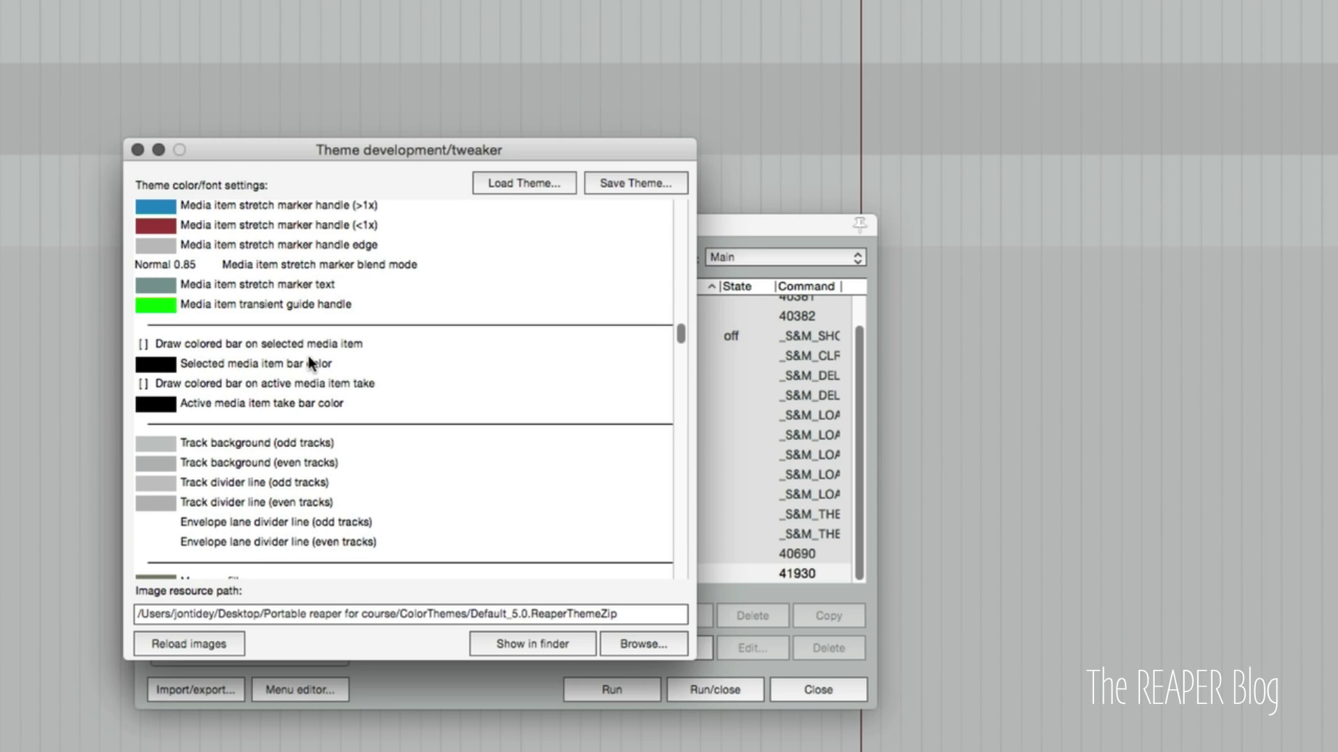
Add two empty MIDI items to the first track and one, starting at measure 6, to the second track.
{"action": "left_click", "coordinate": [221, 22]}
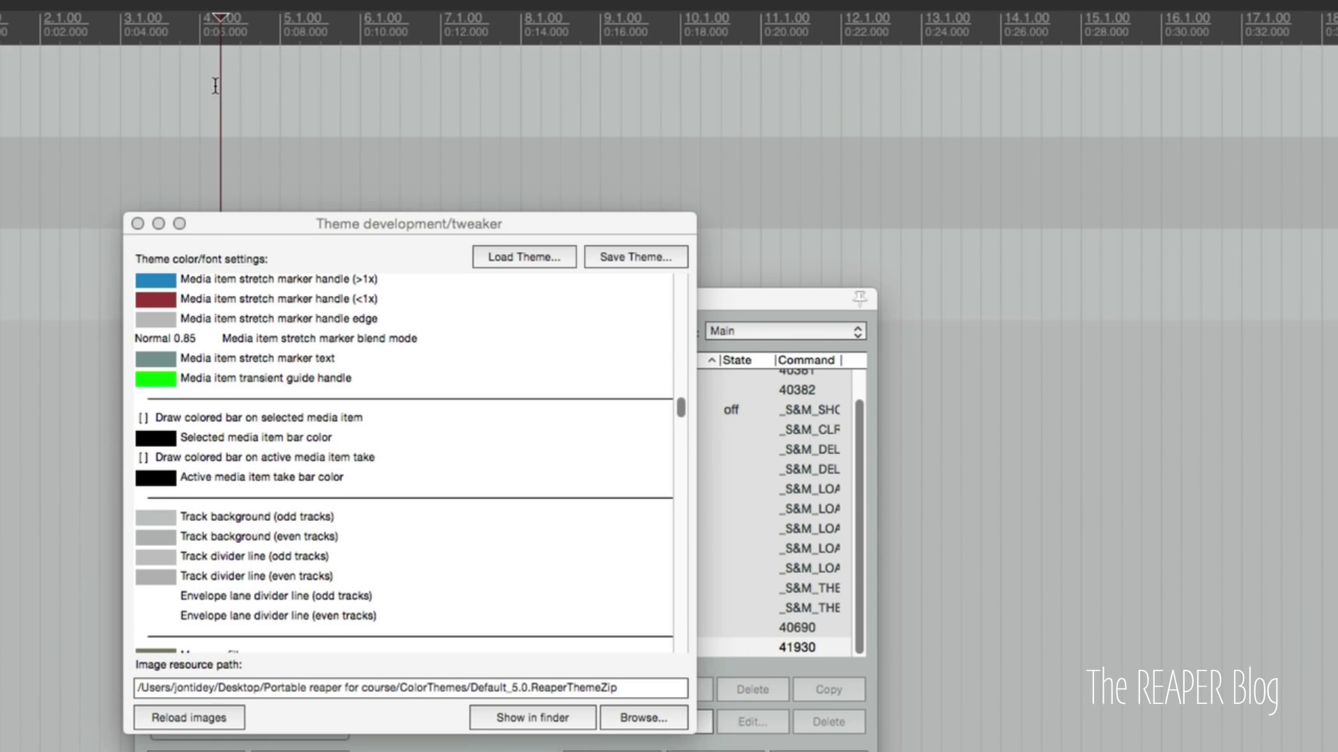
{"action": "mouse_move", "coordinate": [222, 105]}
{"action": "left_mouse_down"}
{"action": "mouse_move", "coordinate": [547, 111]}
{"action": "mouse_move", "coordinate": [523, 112]}
{"action": "mouse_move", "coordinate": [780, 145]}
{"action": "left_mouse_up"}
{"action": "left_click", "coordinate": [341, 131]}
{"action": "left_click", "coordinate": [344, 185]}
{"action": "left_click_drag", "start_coordinate": [360, 178], "coordinate": [660, 183]}
Select and deselect the MIDI items to compare how selected and unselected items look in the current theme.
{"action": "left_click", "coordinate": [441, 101]}
{"action": "left_click", "coordinate": [722, 104]}
{"action": "left_click", "coordinate": [562, 166]}
{"action": "left_click", "coordinate": [342, 97]}
{"action": "left_click", "coordinate": [244, 152]}
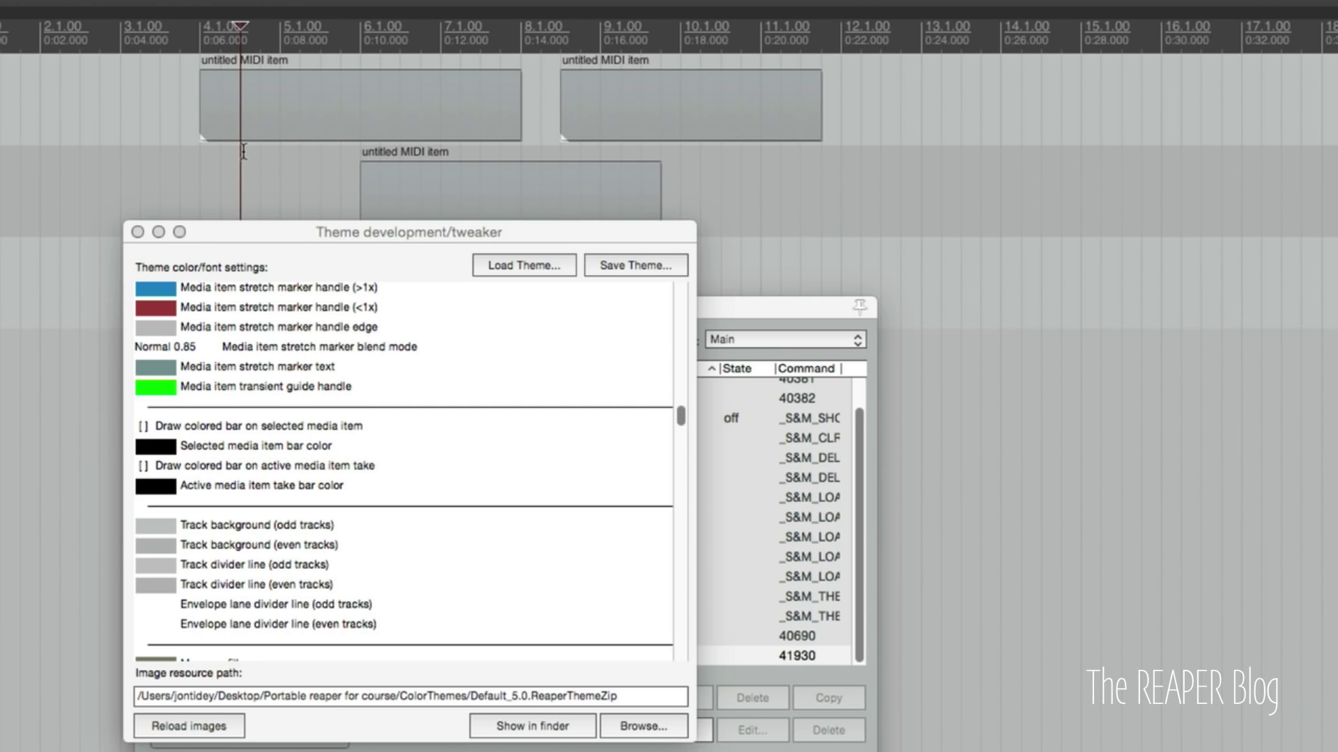
{"action": "left_click", "coordinate": [320, 132]}
{"action": "left_click", "coordinate": [287, 114]}
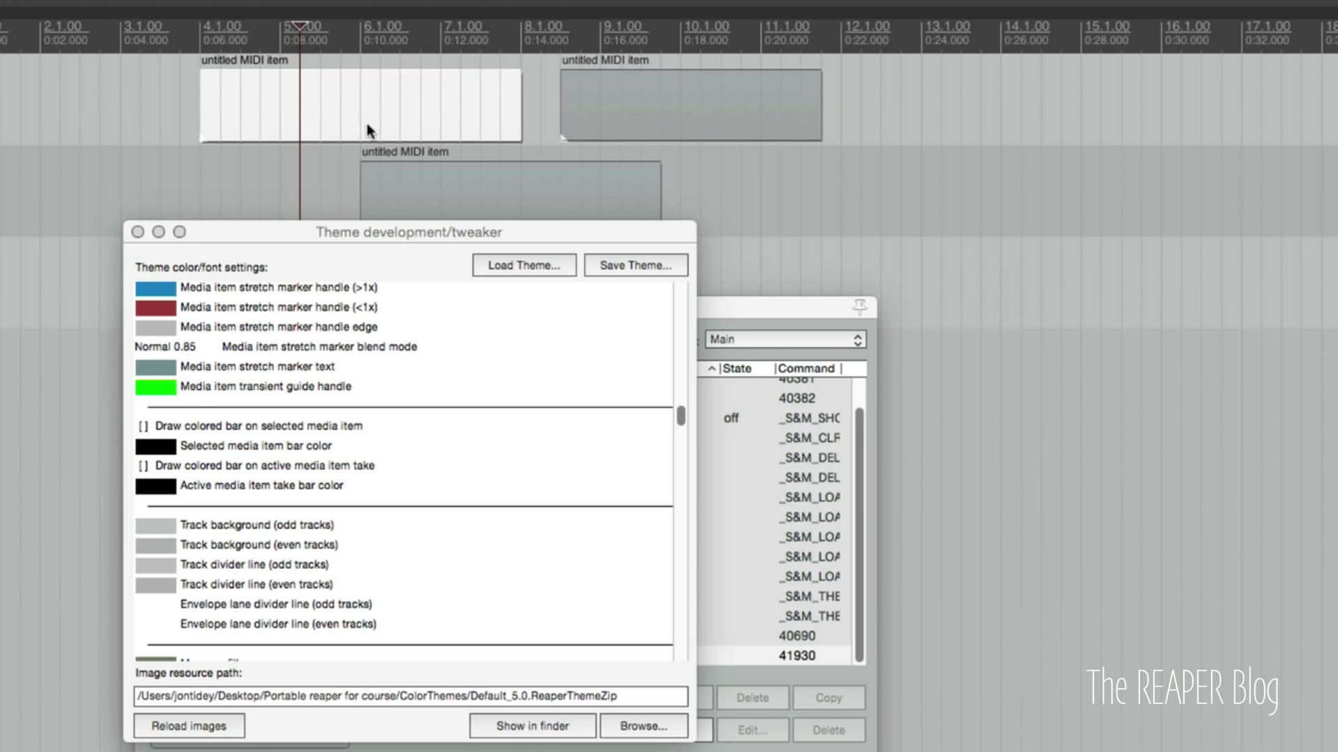
{"action": "left_click", "coordinate": [259, 187]}
{"action": "left_click", "coordinate": [303, 102]}
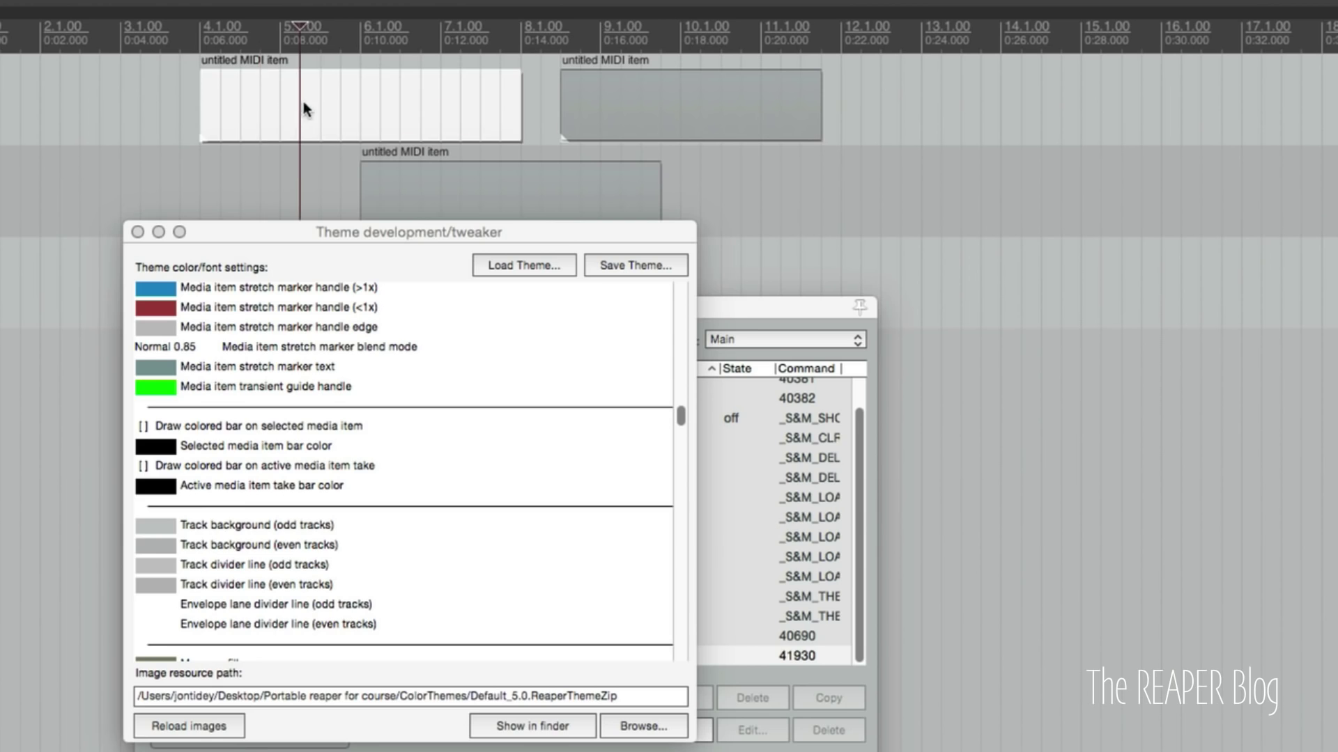
{"action": "left_click", "coordinate": [278, 168]}
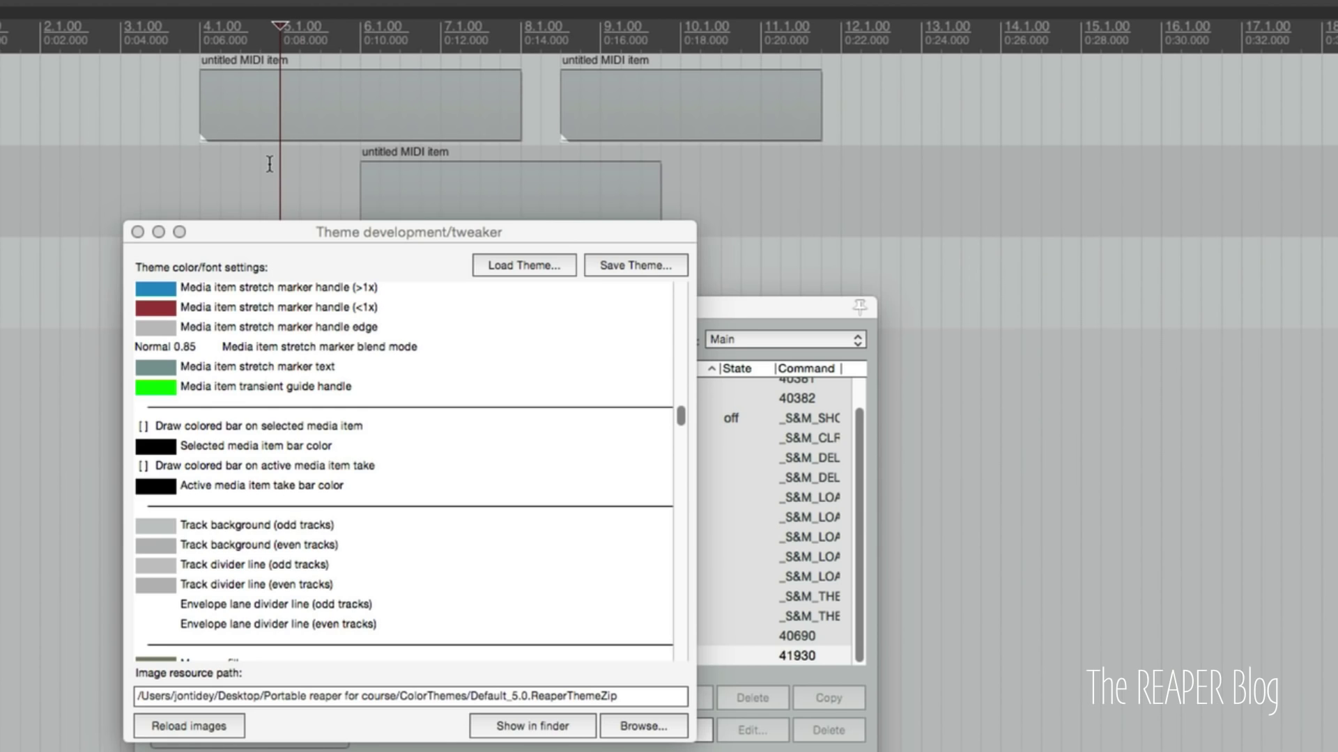
Enable Draw colored bar on selected media item, set its bar color to blue, and check it by selecting items.
{"action": "double_click", "coordinate": [191, 433]}
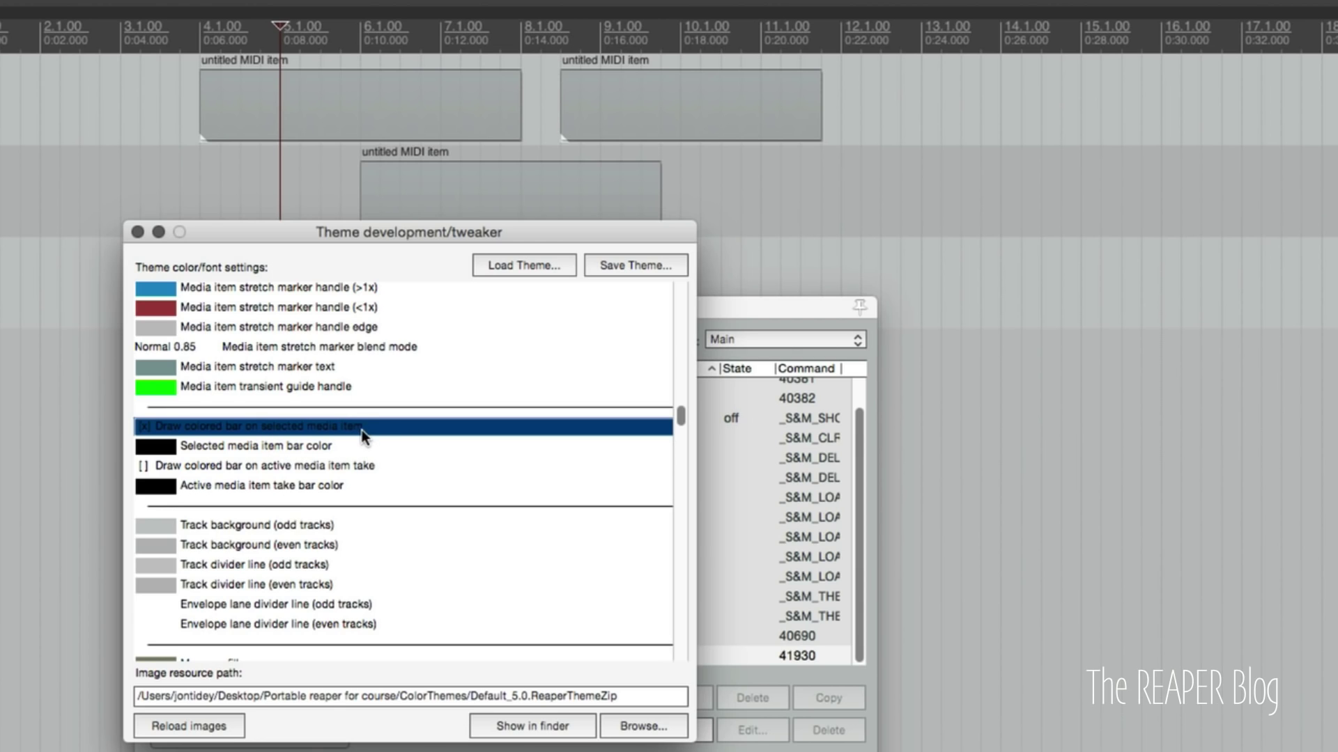
{"action": "double_click", "coordinate": [163, 450]}
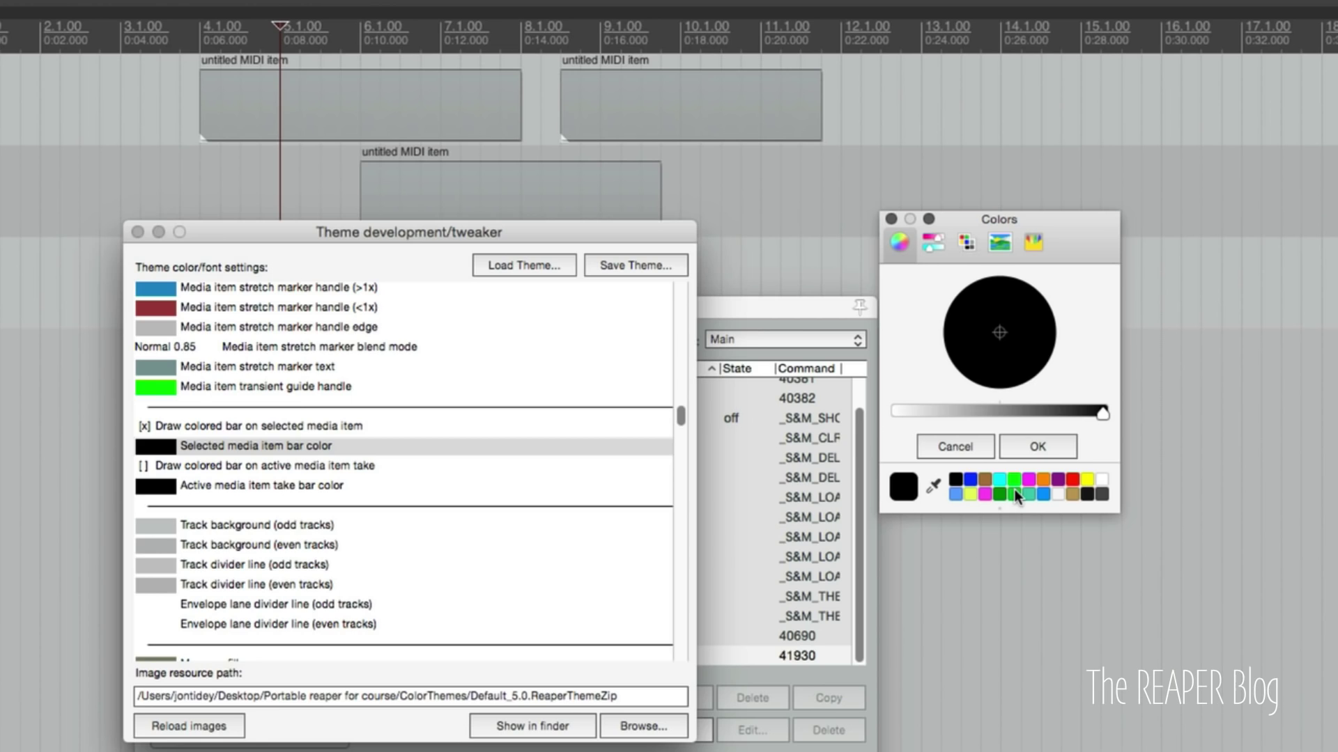
{"action": "left_click", "coordinate": [970, 479]}
{"action": "left_click_drag", "start_coordinate": [979, 365], "coordinate": [967, 361]}
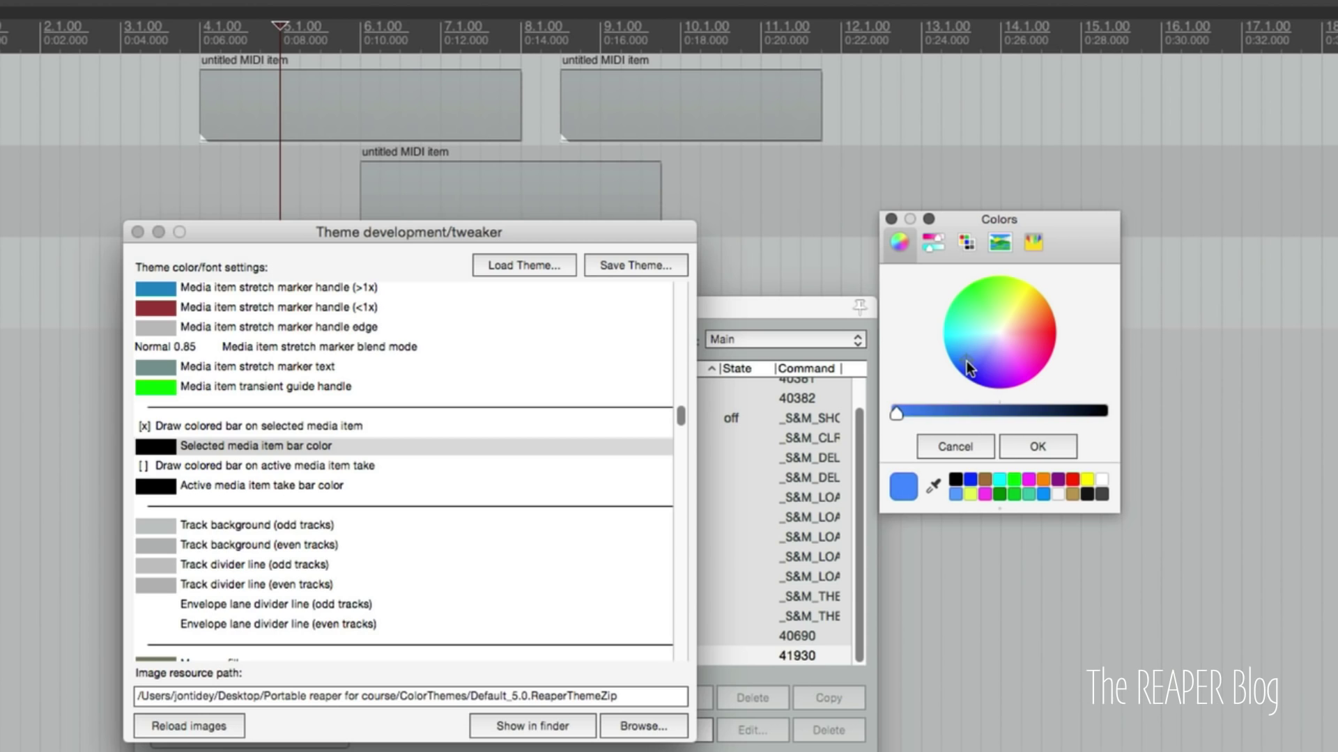
{"action": "left_click", "coordinate": [1025, 443]}
{"action": "left_click", "coordinate": [258, 82]}
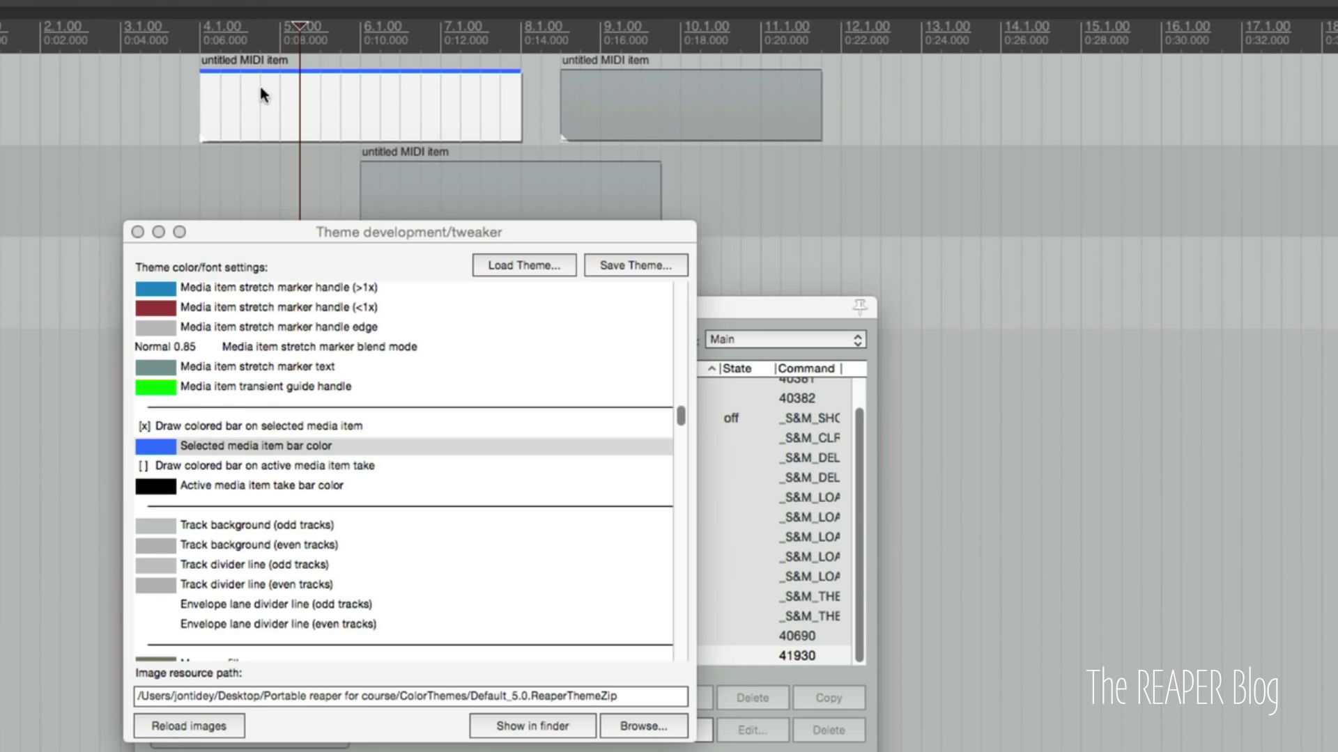
{"action": "left_click", "coordinate": [673, 102]}
{"action": "left_click", "coordinate": [380, 119]}
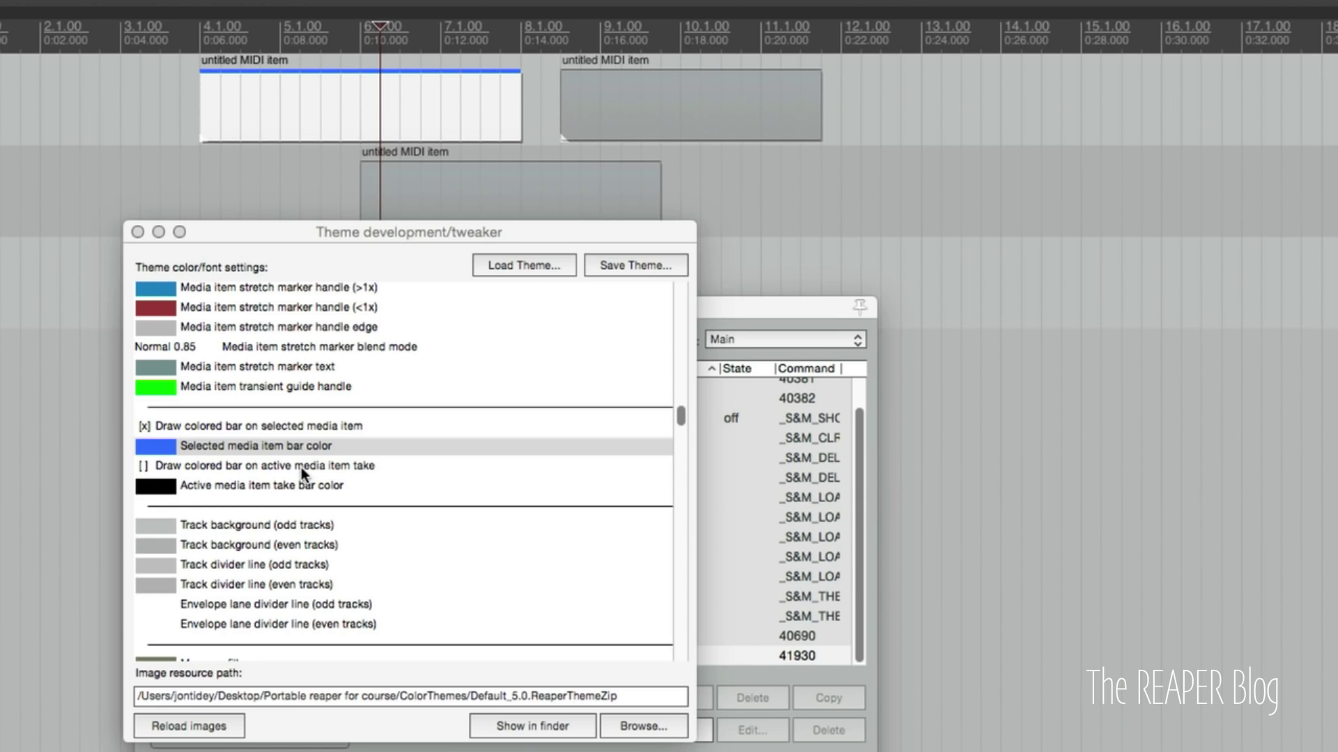
Enable Draw colored bar on active media item take, set its bar color to red, and select the first MIDI item.
{"action": "double_click", "coordinate": [174, 471]}
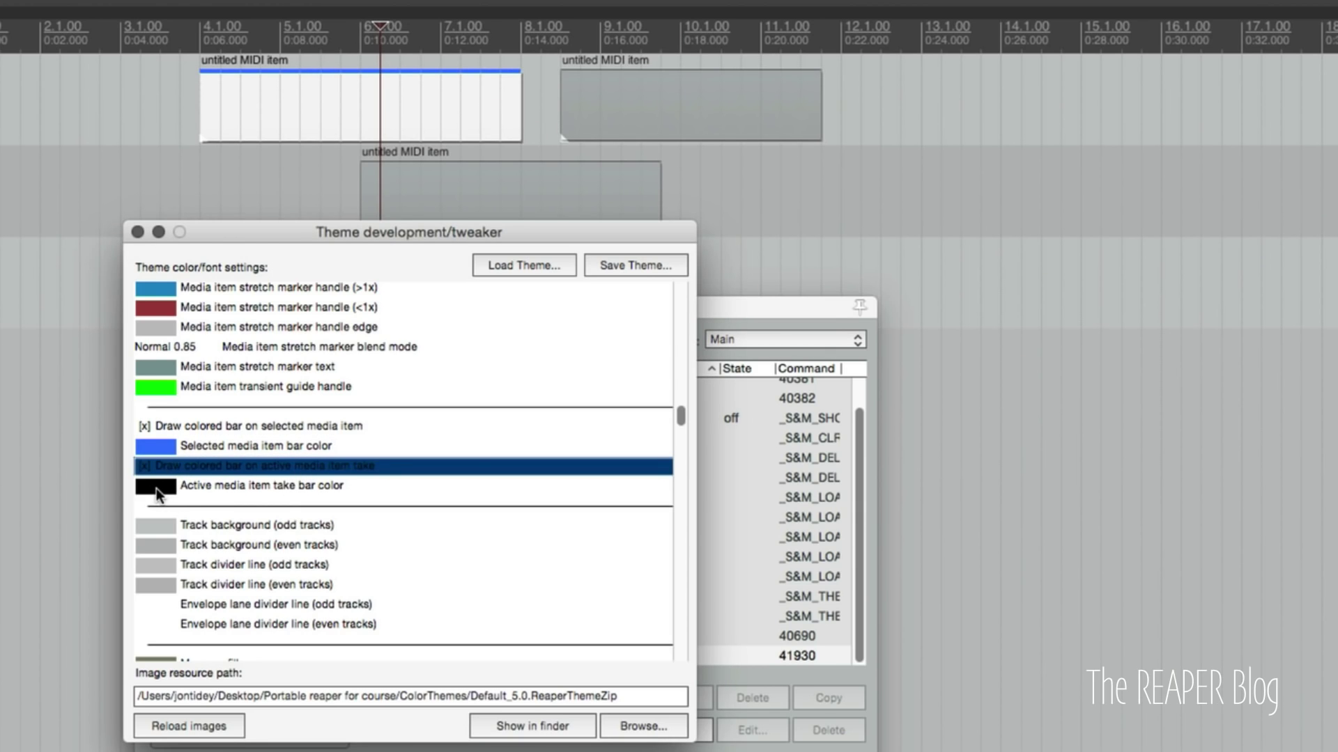
{"action": "double_click", "coordinate": [156, 488]}
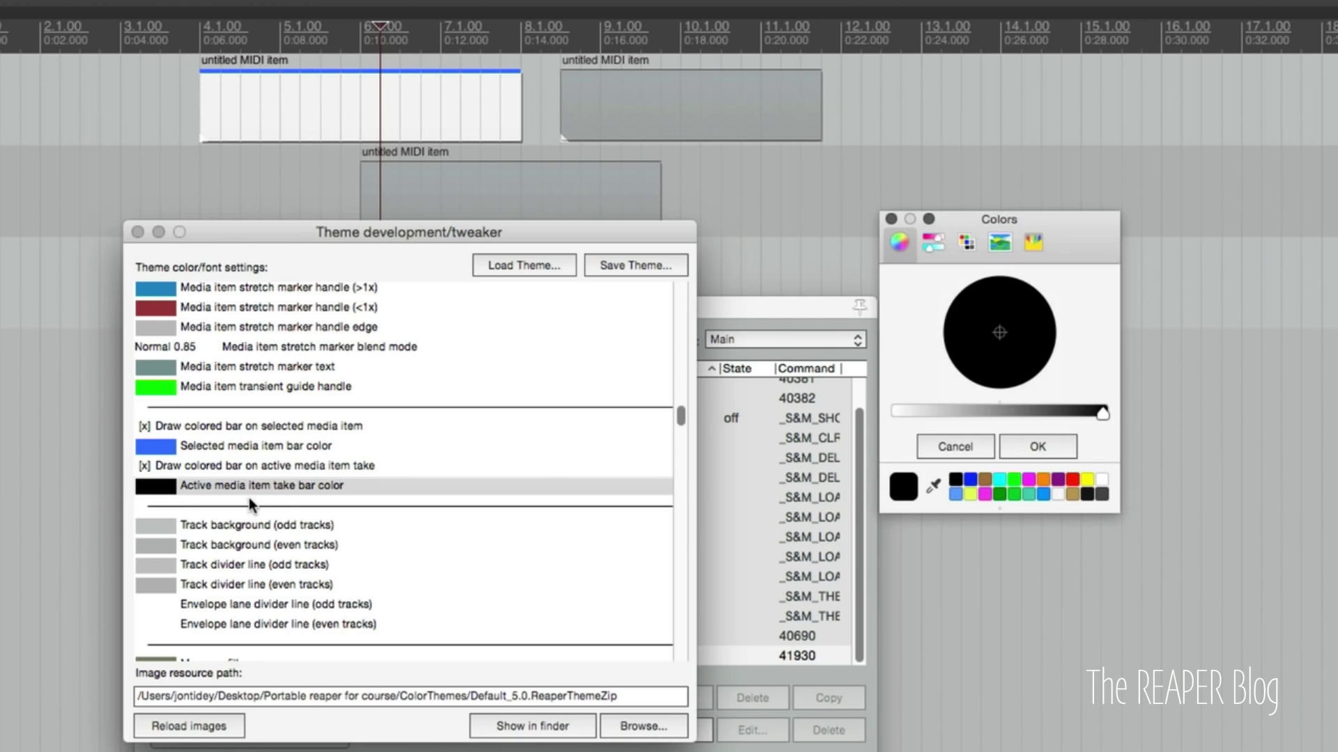
{"action": "left_click", "coordinate": [1072, 481]}
{"action": "left_click", "coordinate": [1038, 446]}
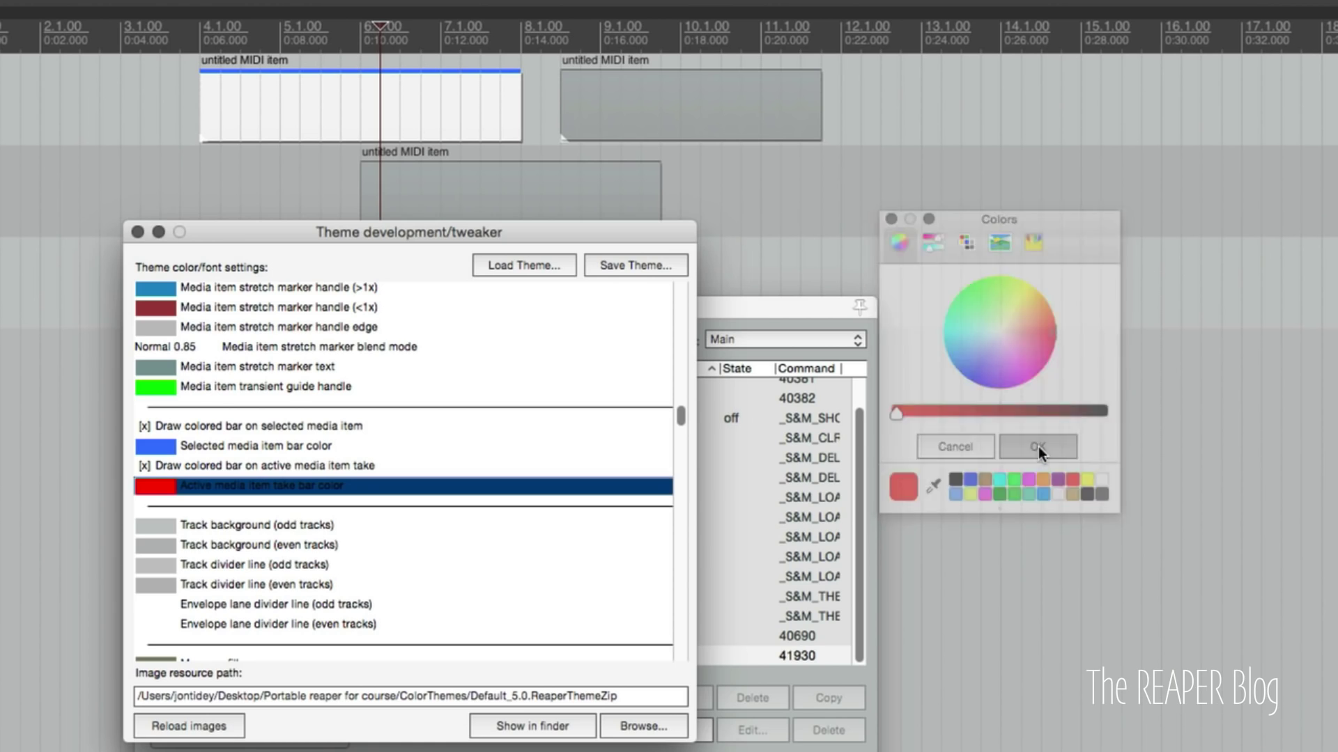
{"action": "left_click", "coordinate": [301, 123]}
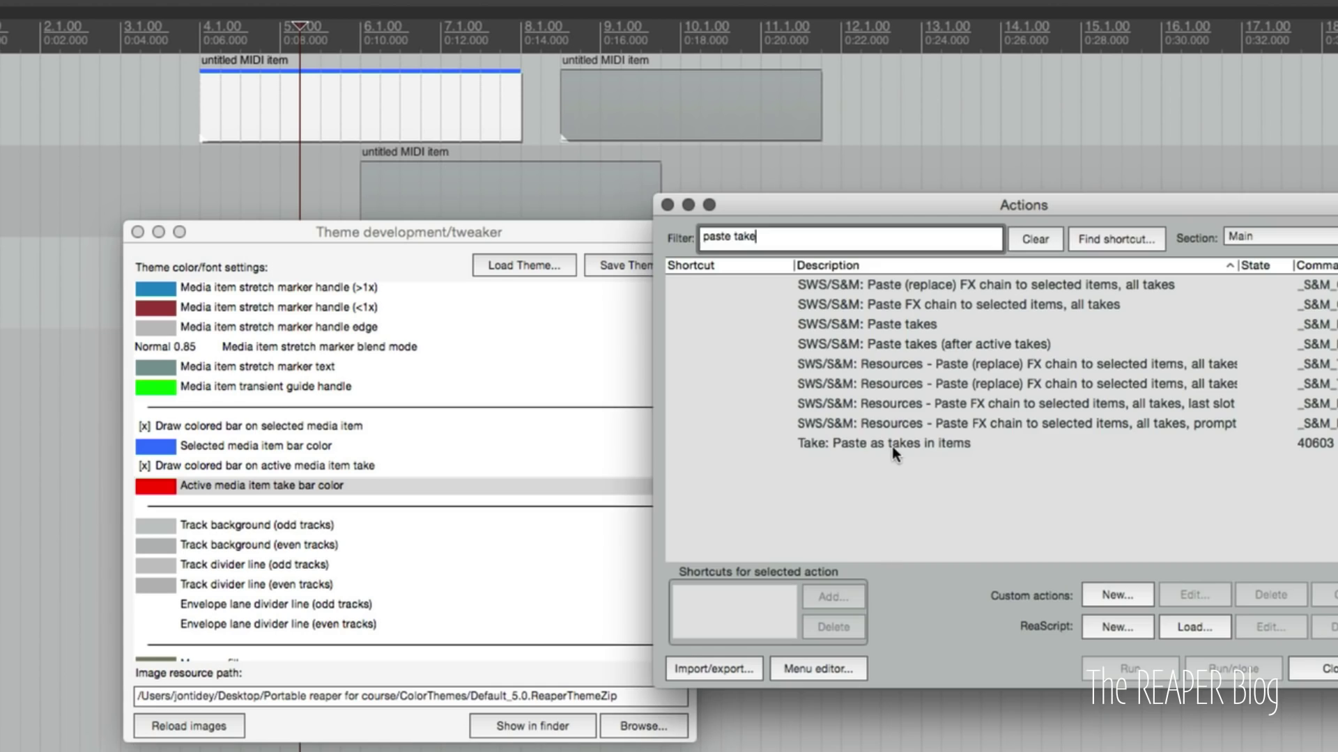
Run the action Take: Paste as takes in items on the selected MIDI item and click its takes to check the active take bar.
{"action": "left_click", "coordinate": [895, 449]}
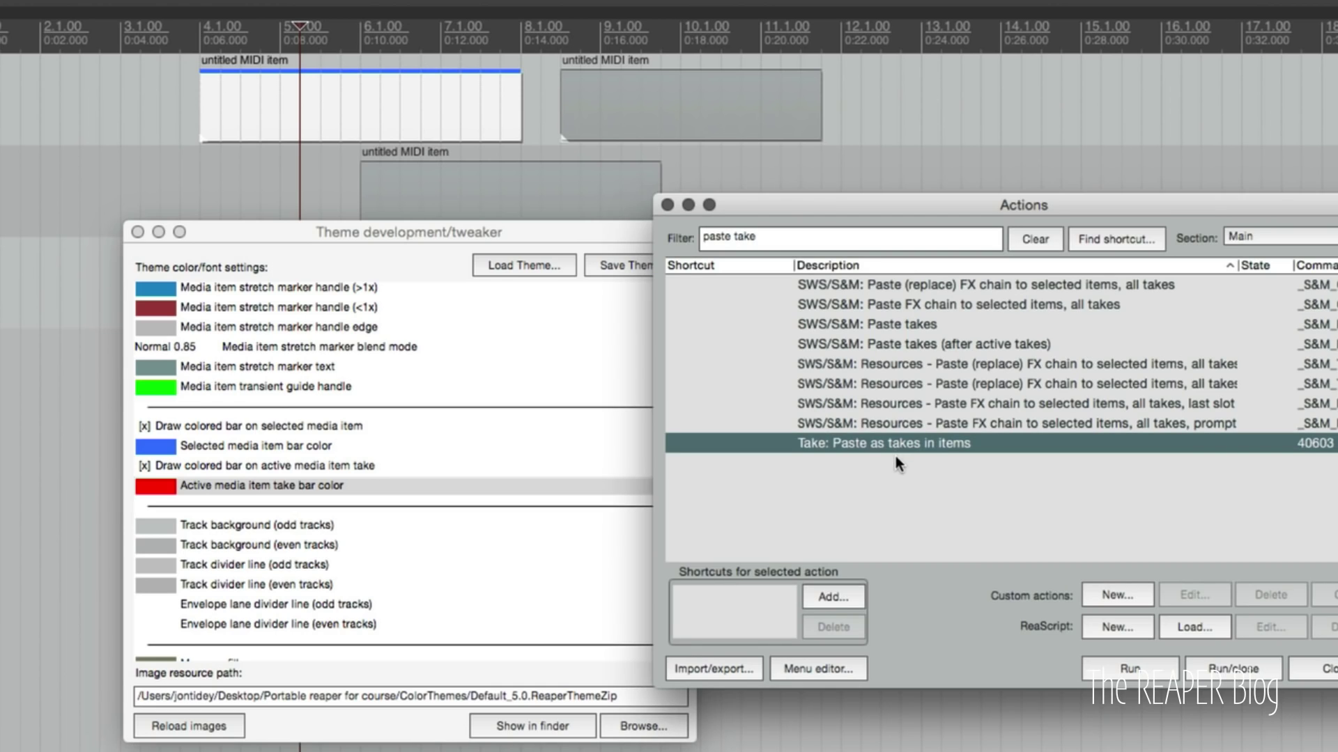
{"action": "left_click", "coordinate": [1129, 671]}
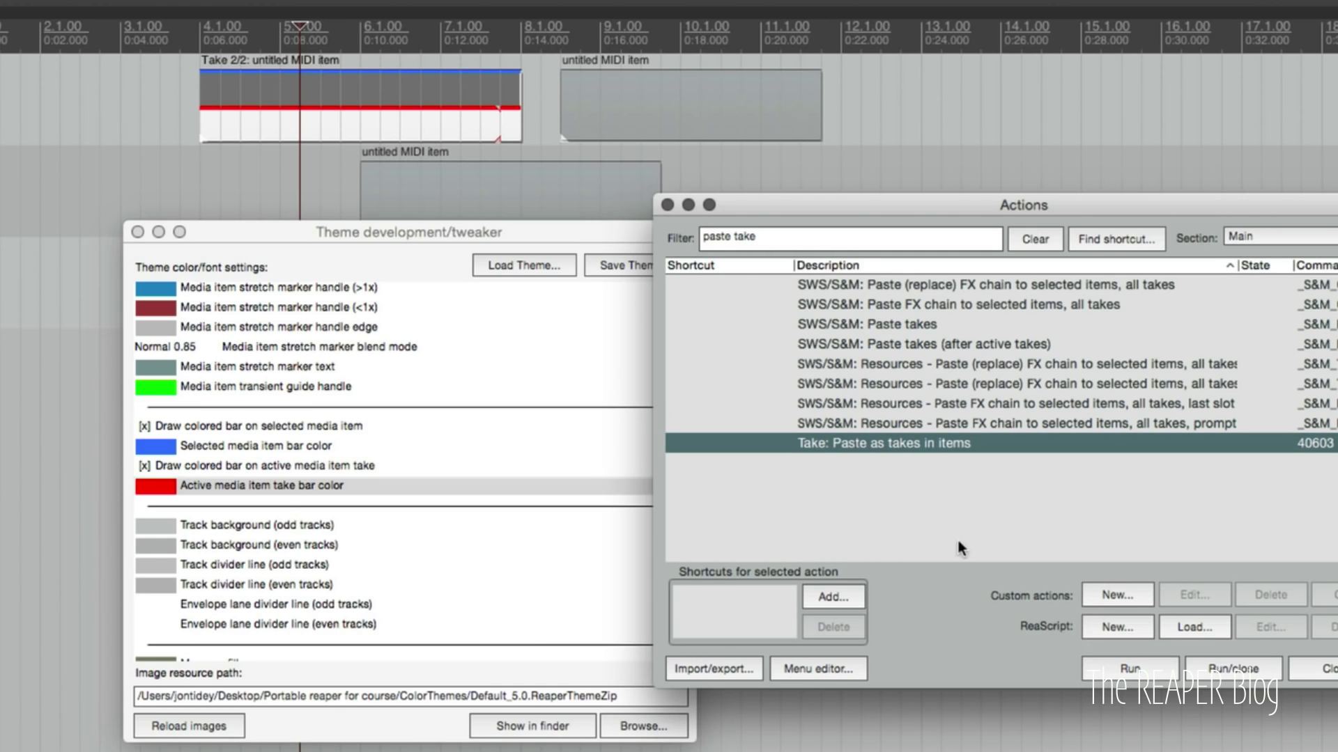
{"action": "left_click", "coordinate": [284, 114]}
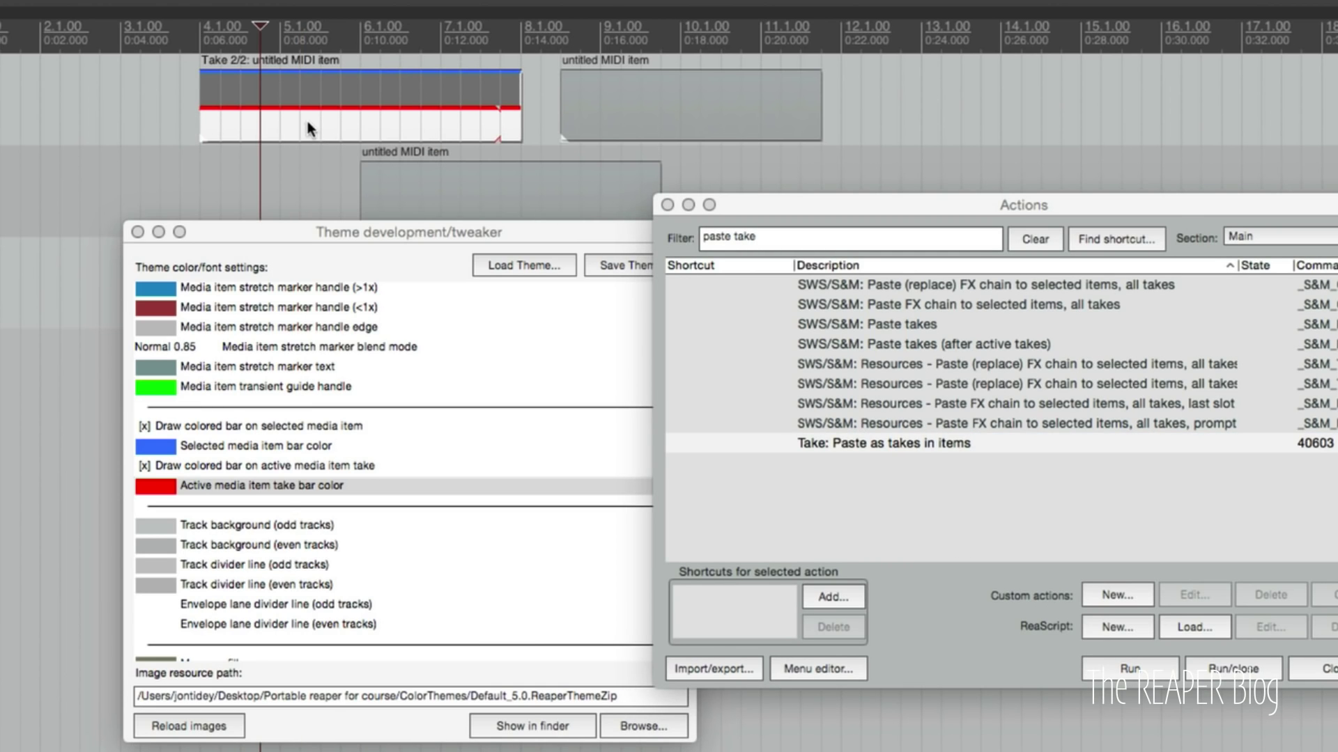
{"action": "left_click", "coordinate": [288, 90]}
{"action": "left_click", "coordinate": [260, 115]}
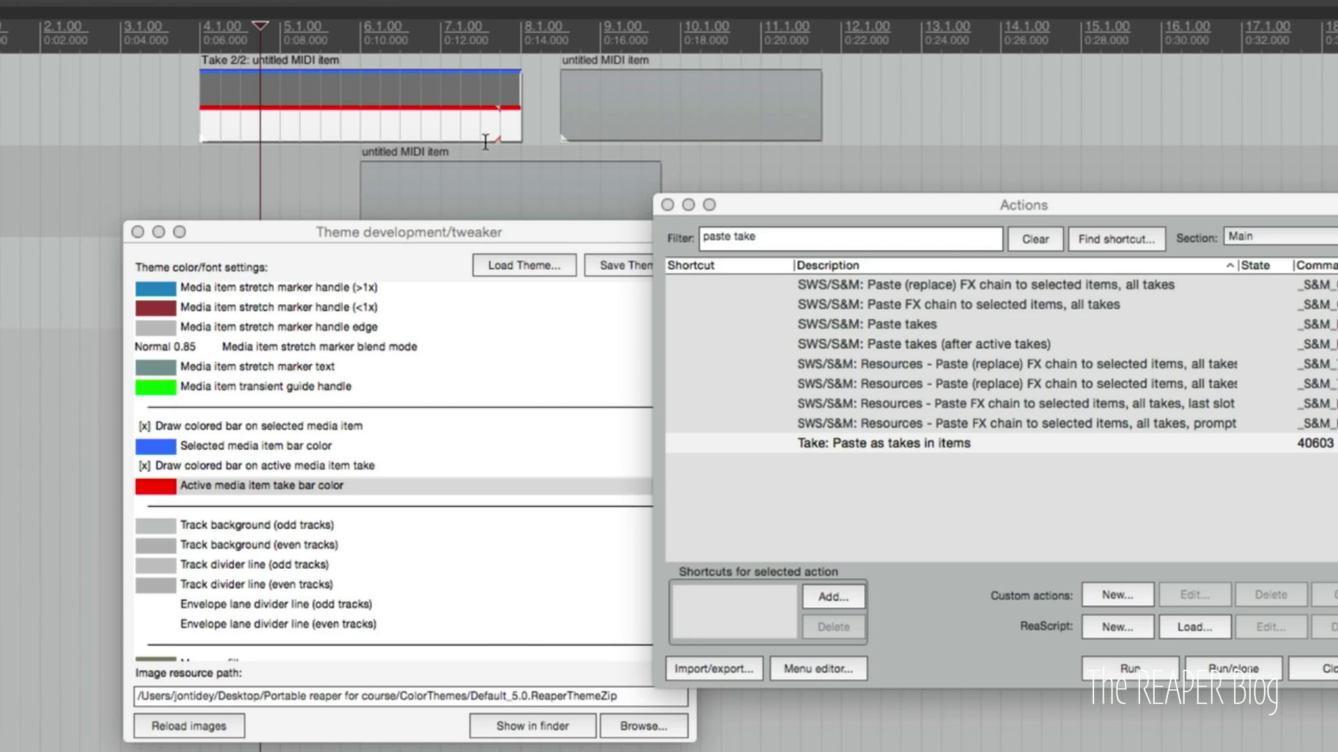
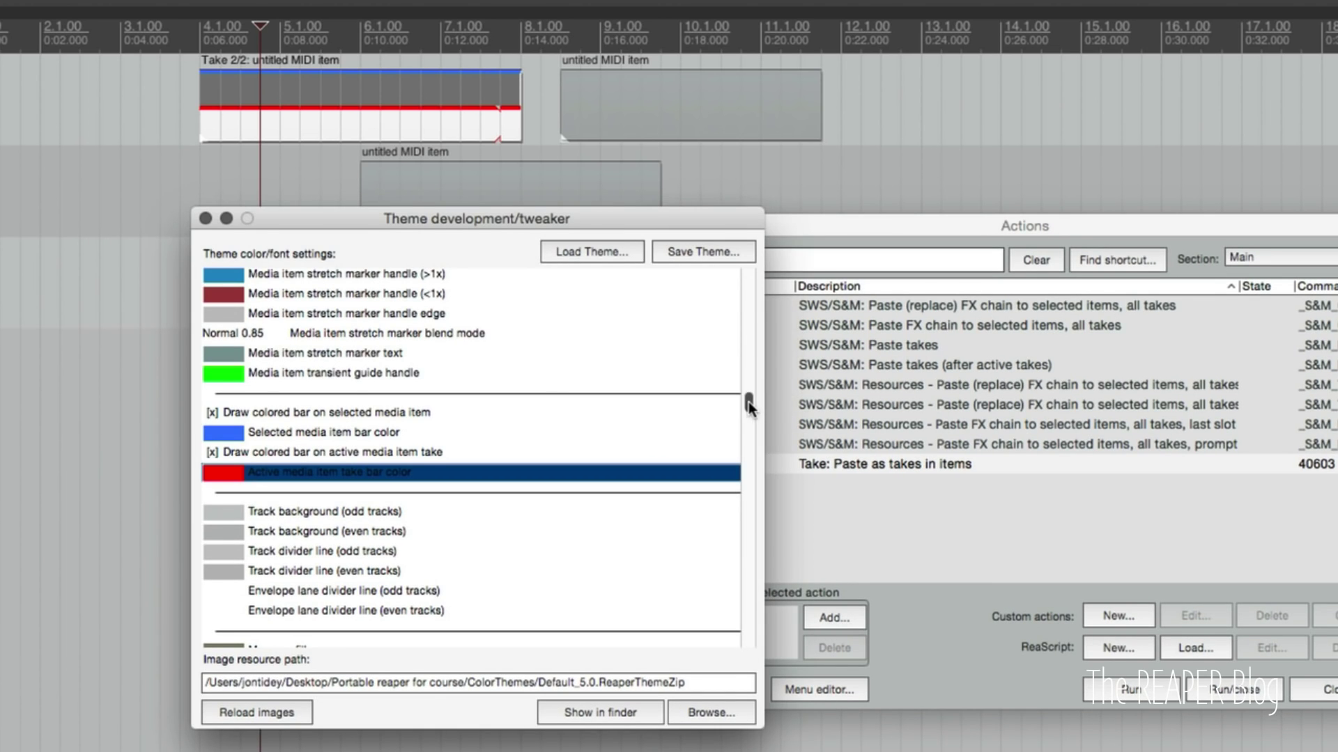
Set the theme color of Grid lines (start of measure) to purple.
{"action": "left_click_drag", "start_coordinate": [750, 408], "coordinate": [750, 437]}
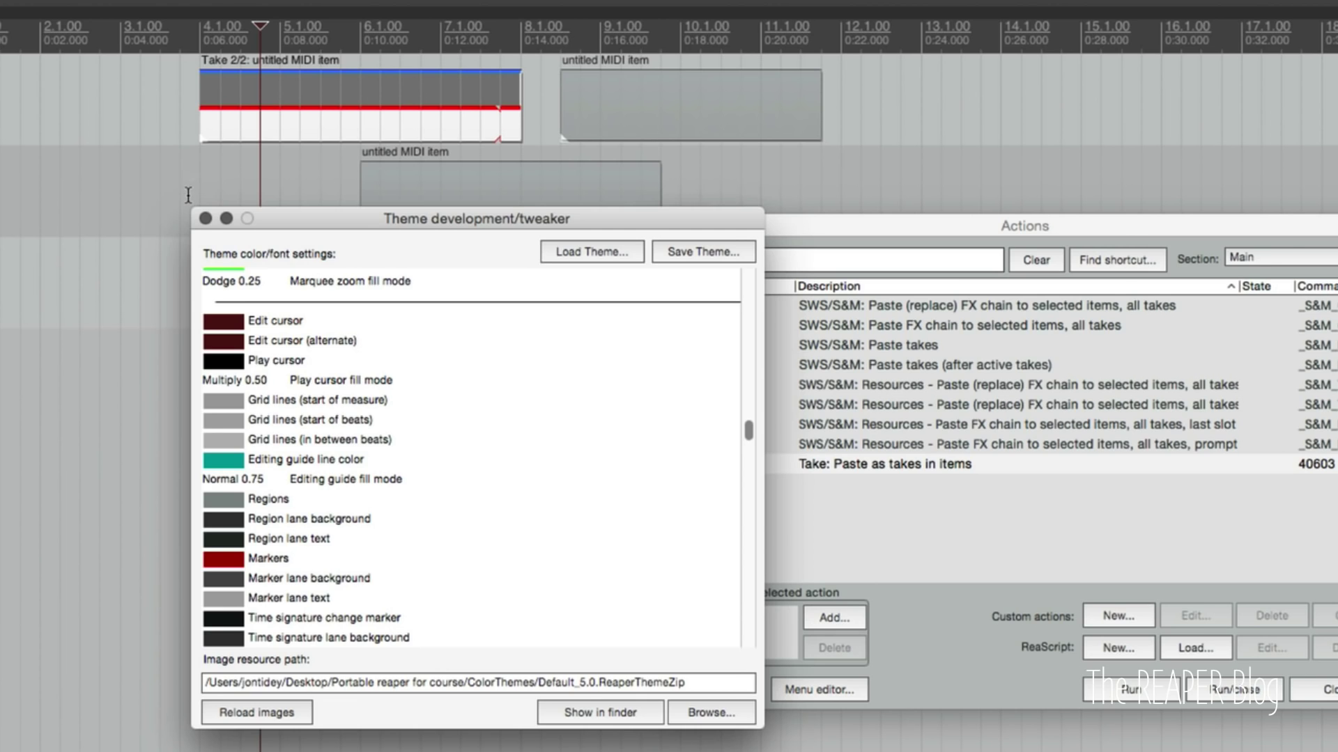
{"action": "double_click", "coordinate": [232, 401]}
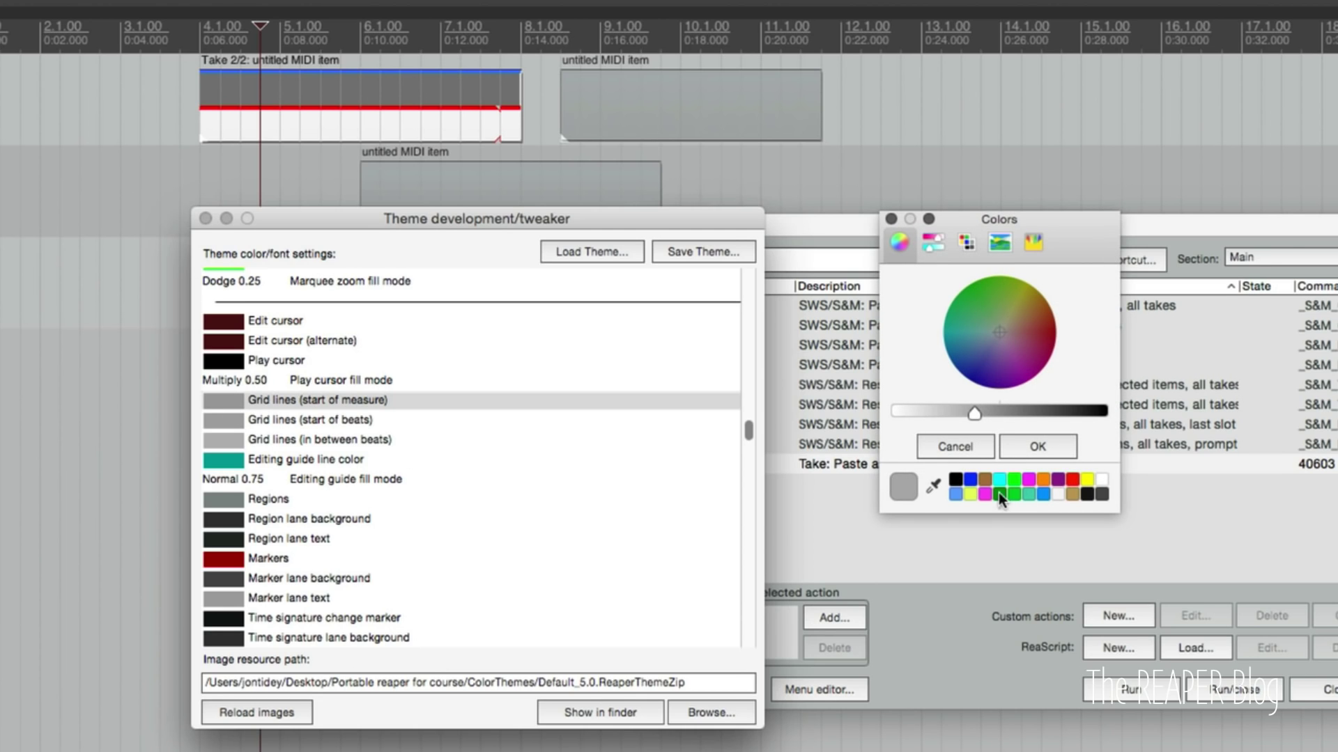
{"action": "left_click", "coordinate": [1056, 477]}
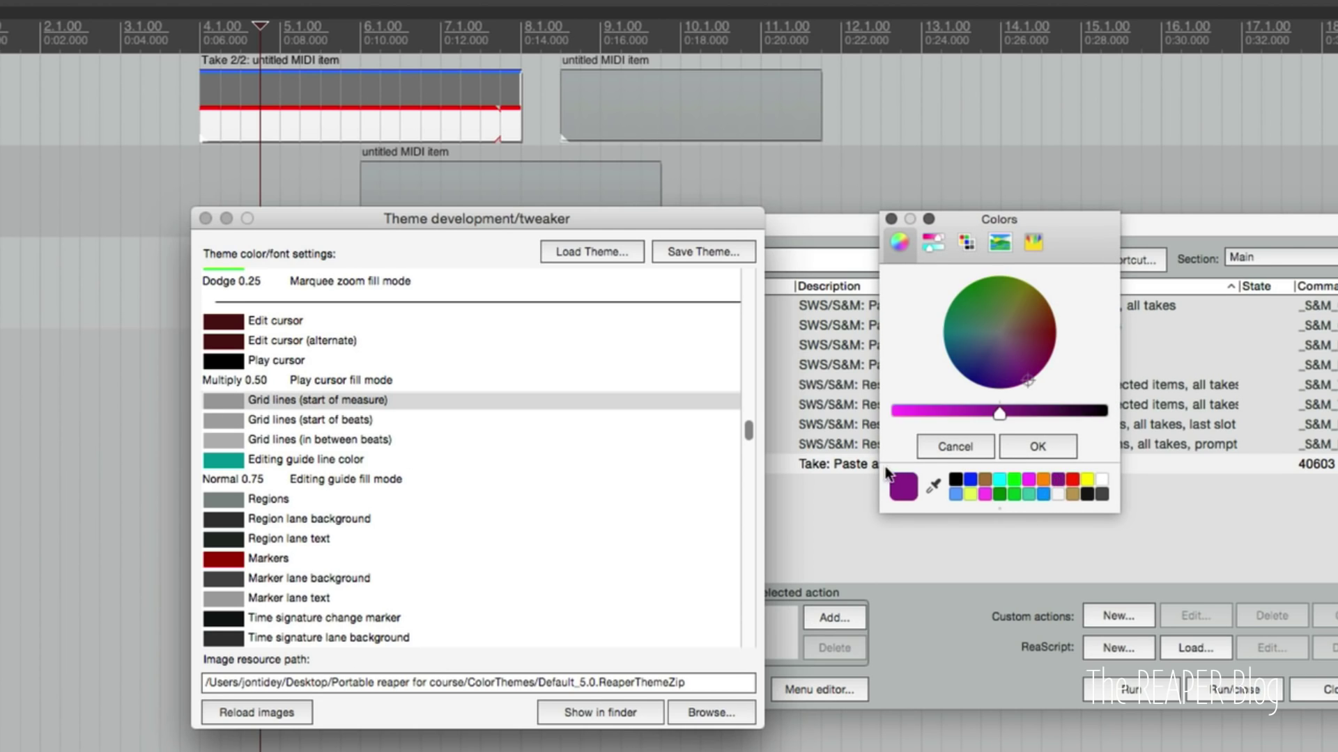
{"action": "left_click", "coordinate": [1031, 446]}
Set the theme color of Grid lines (start of beats) to light blue.
{"action": "double_click", "coordinate": [223, 419]}
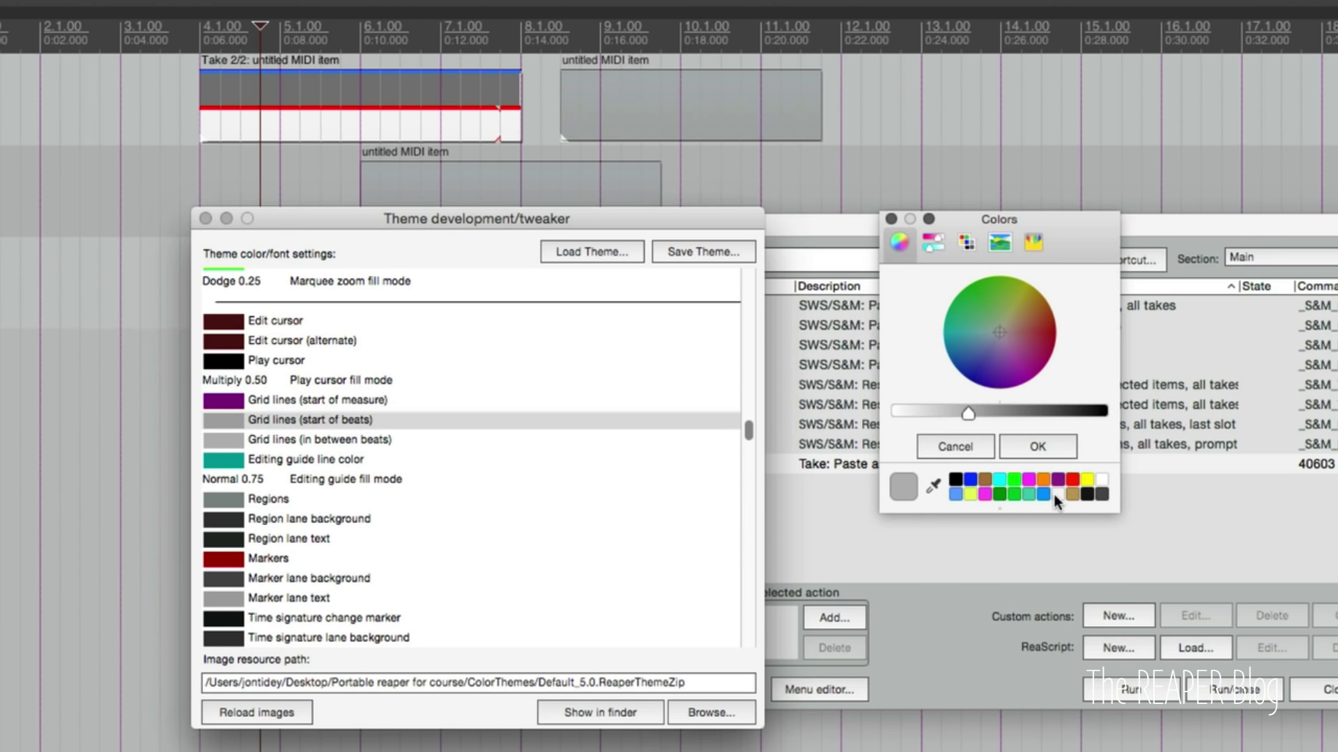
{"action": "left_click", "coordinate": [954, 493]}
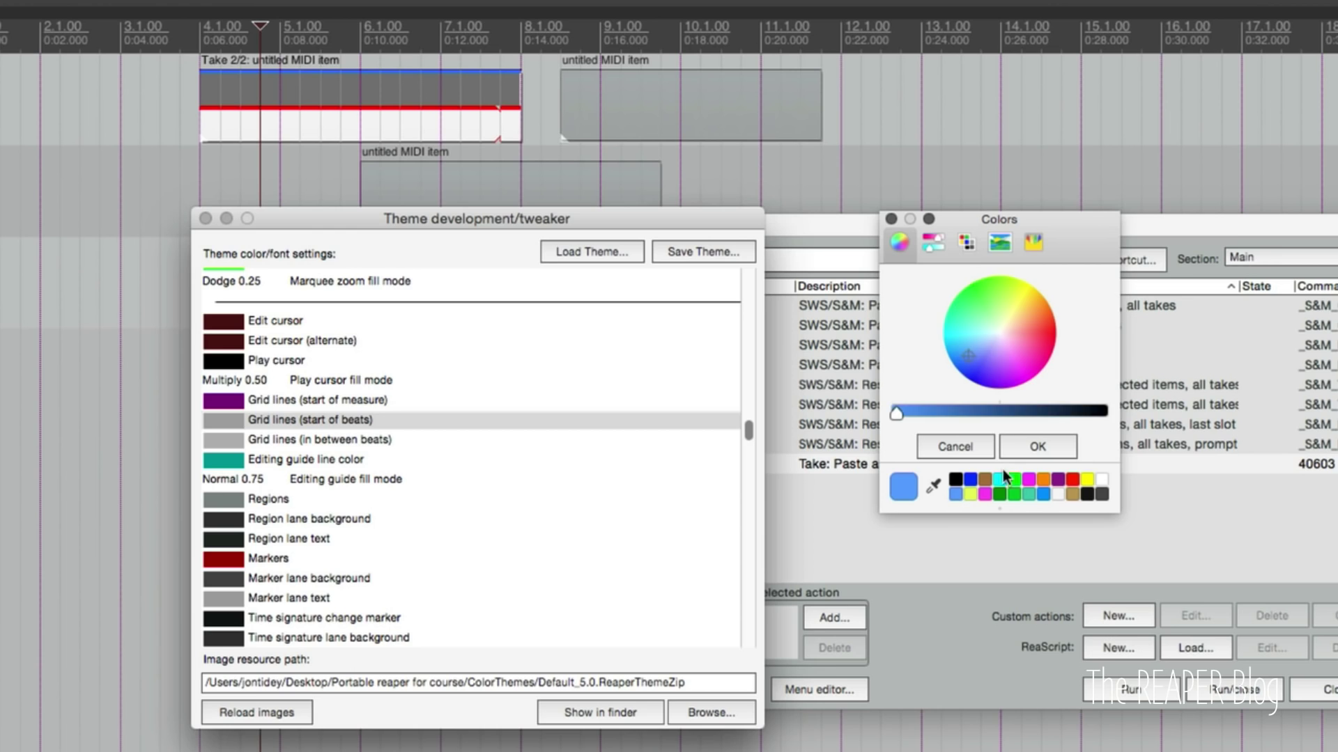
{"action": "left_click", "coordinate": [1036, 446]}
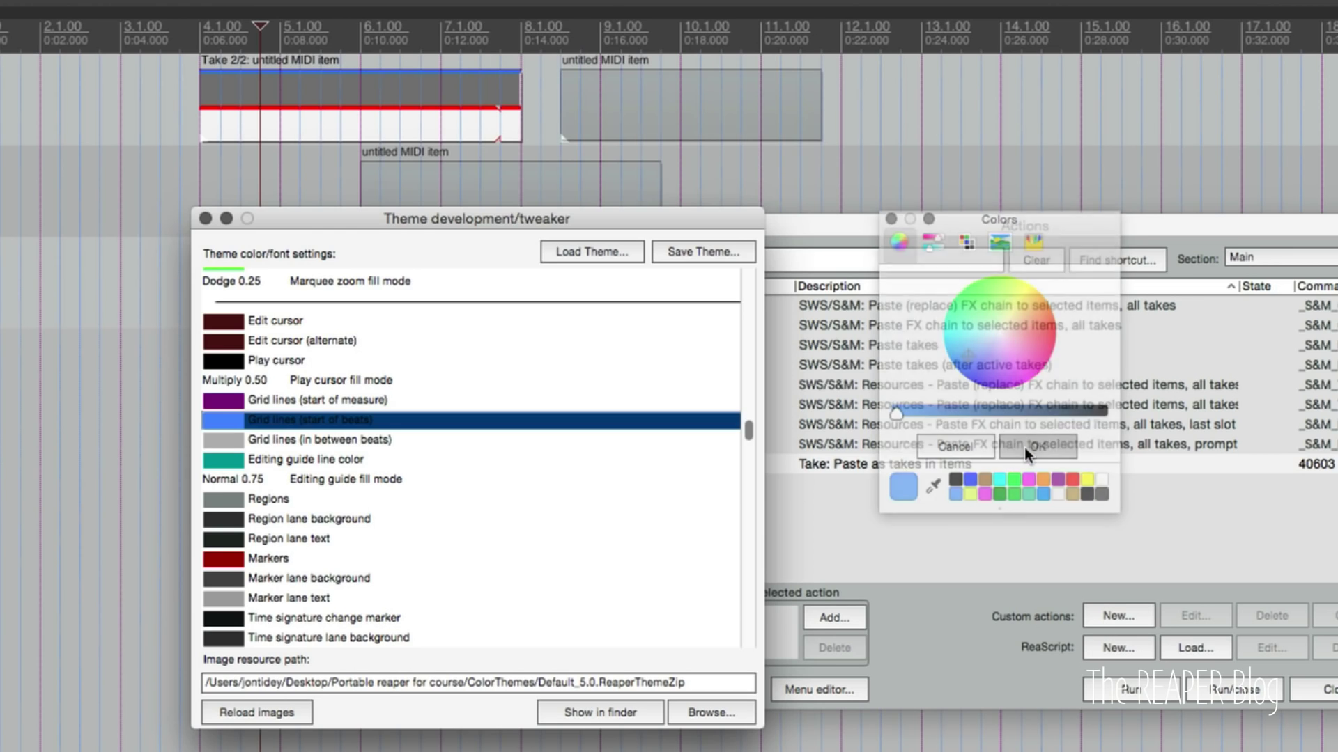
Set the theme color of Grid lines (in between beats) to a darker shade of the light blue.
{"action": "double_click", "coordinate": [231, 440]}
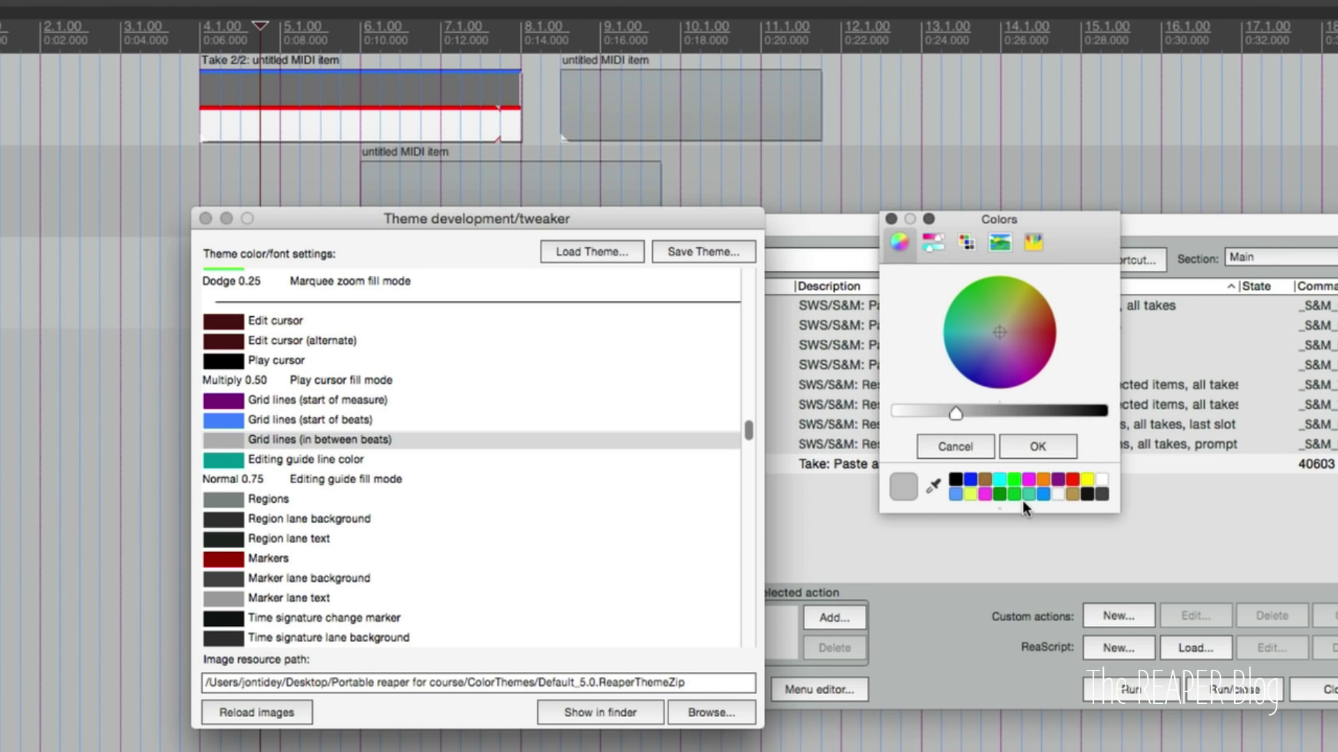
{"action": "left_click", "coordinate": [956, 494]}
{"action": "left_click_drag", "start_coordinate": [902, 417], "coordinate": [938, 422]}
{"action": "left_click", "coordinate": [1026, 448]}
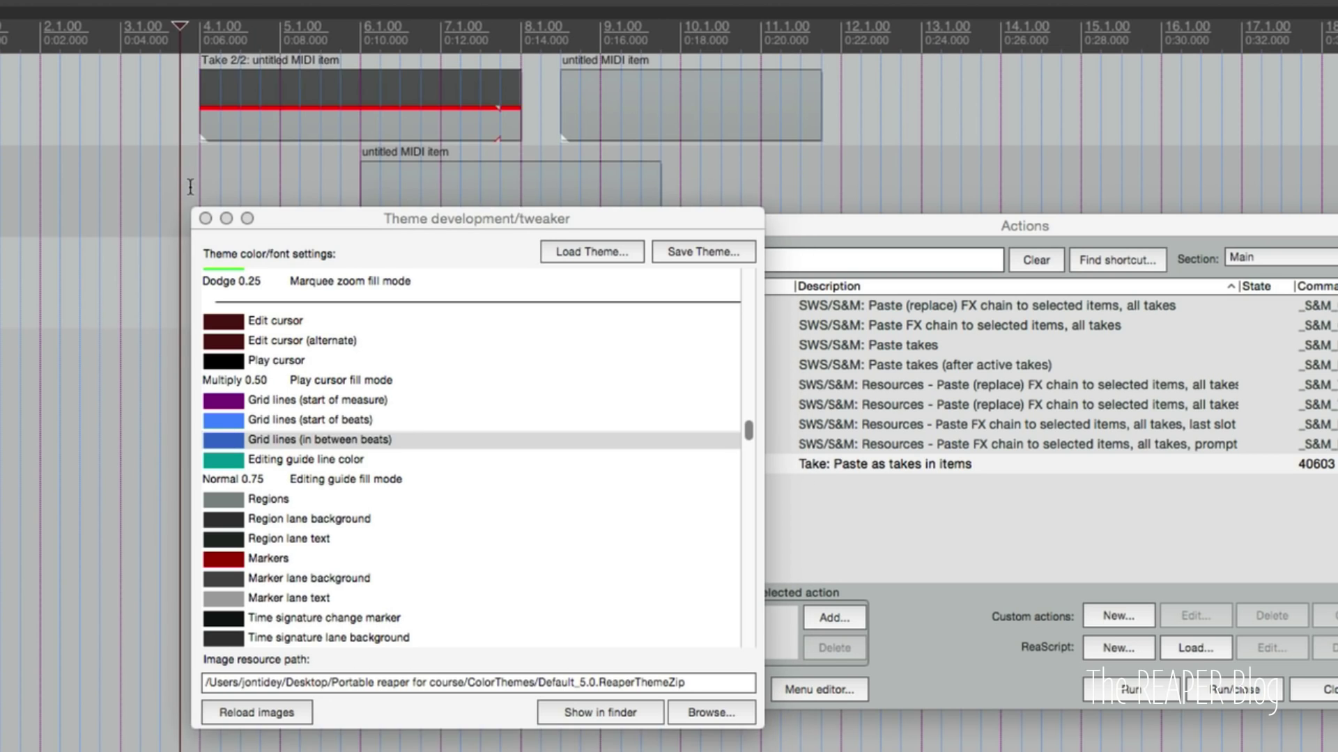
Move the floating windows off the track area and adjust the grid settings to show the lines between beats.
{"action": "scroll", "coordinate": [190, 188], "scroll_direction": "up", "scroll_amount": 2}
{"action": "scroll", "coordinate": [190, 188], "scroll_direction": "up", "scroll_amount": 3}
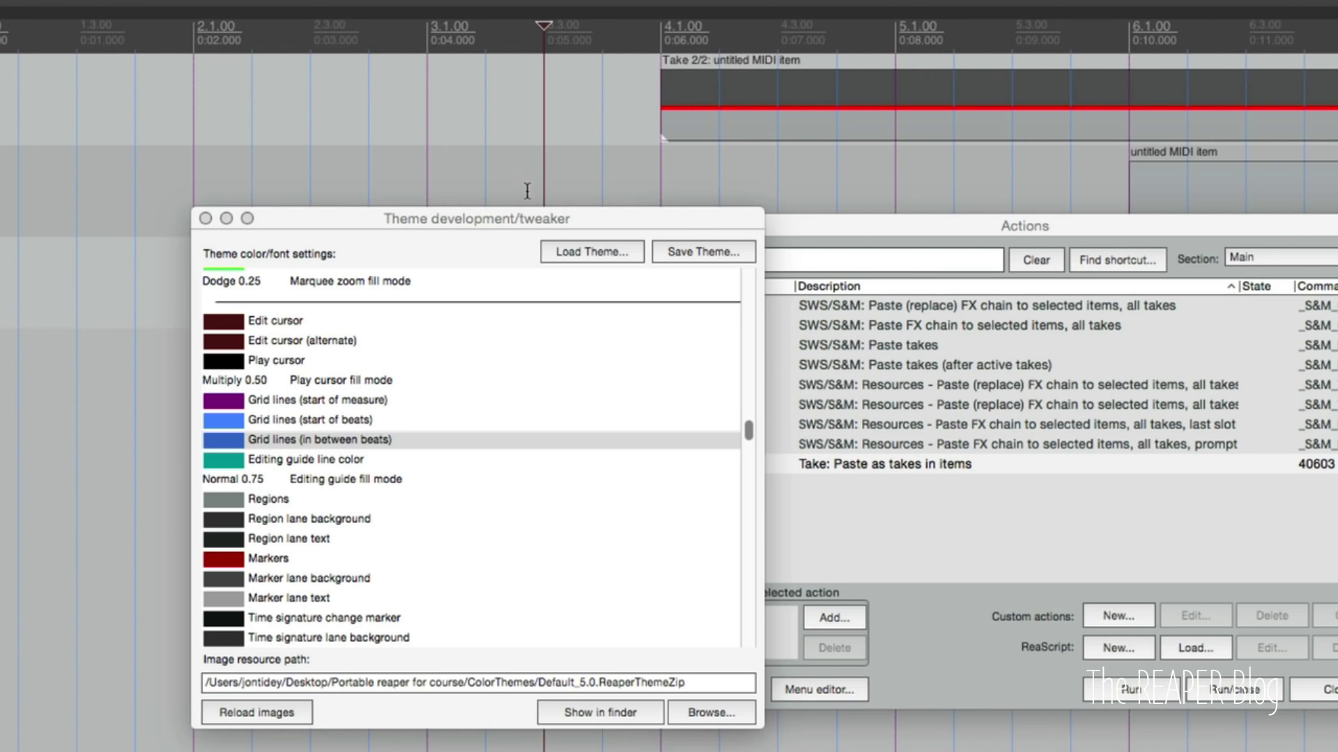
{"action": "left_click_drag", "start_coordinate": [609, 224], "coordinate": [620, 344]}
{"action": "left_click_drag", "start_coordinate": [780, 227], "coordinate": [869, 372]}
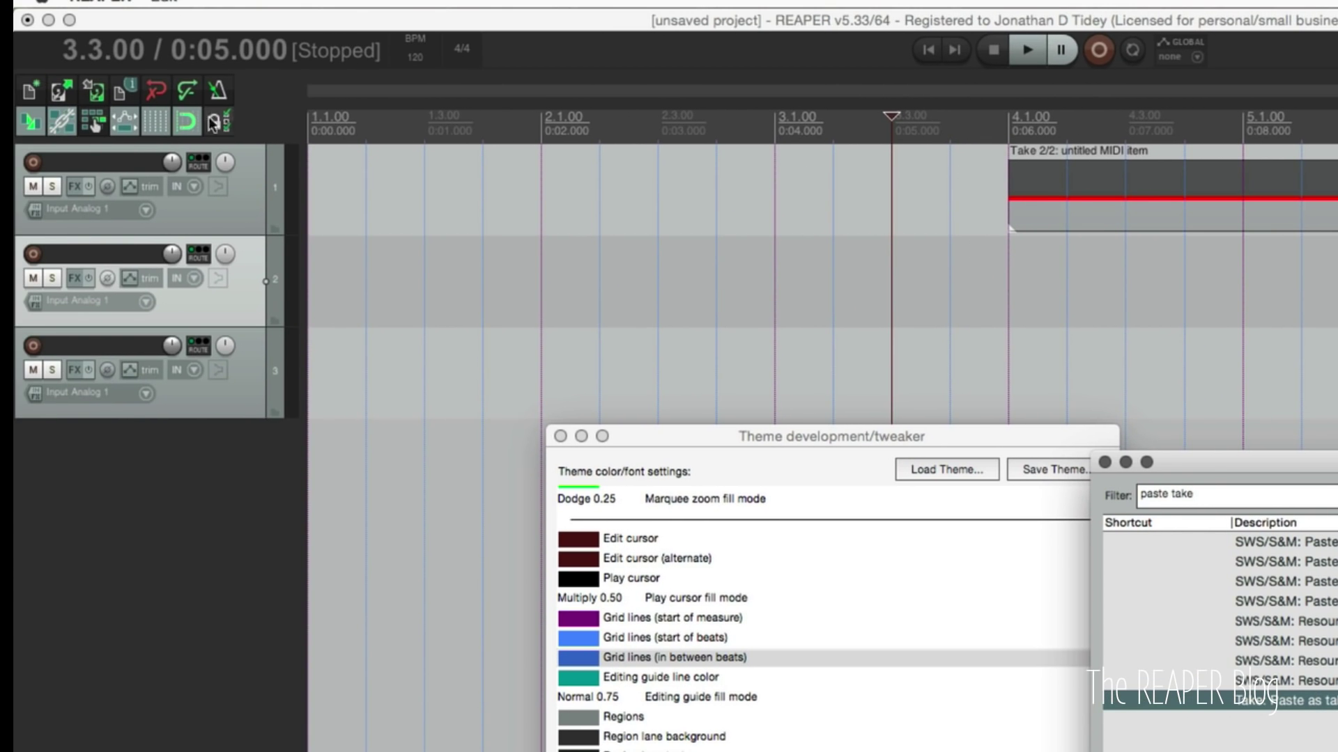
{"action": "right_click", "coordinate": [155, 122]}
{"action": "left_click", "coordinate": [253, 67]}
{"action": "left_click", "coordinate": [234, 183]}
{"action": "left_click", "coordinate": [30, 20]}
{"action": "left_click", "coordinate": [830, 252]}
{"action": "scroll", "coordinate": [883, 299], "scroll_direction": "up", "scroll_amount": 5}
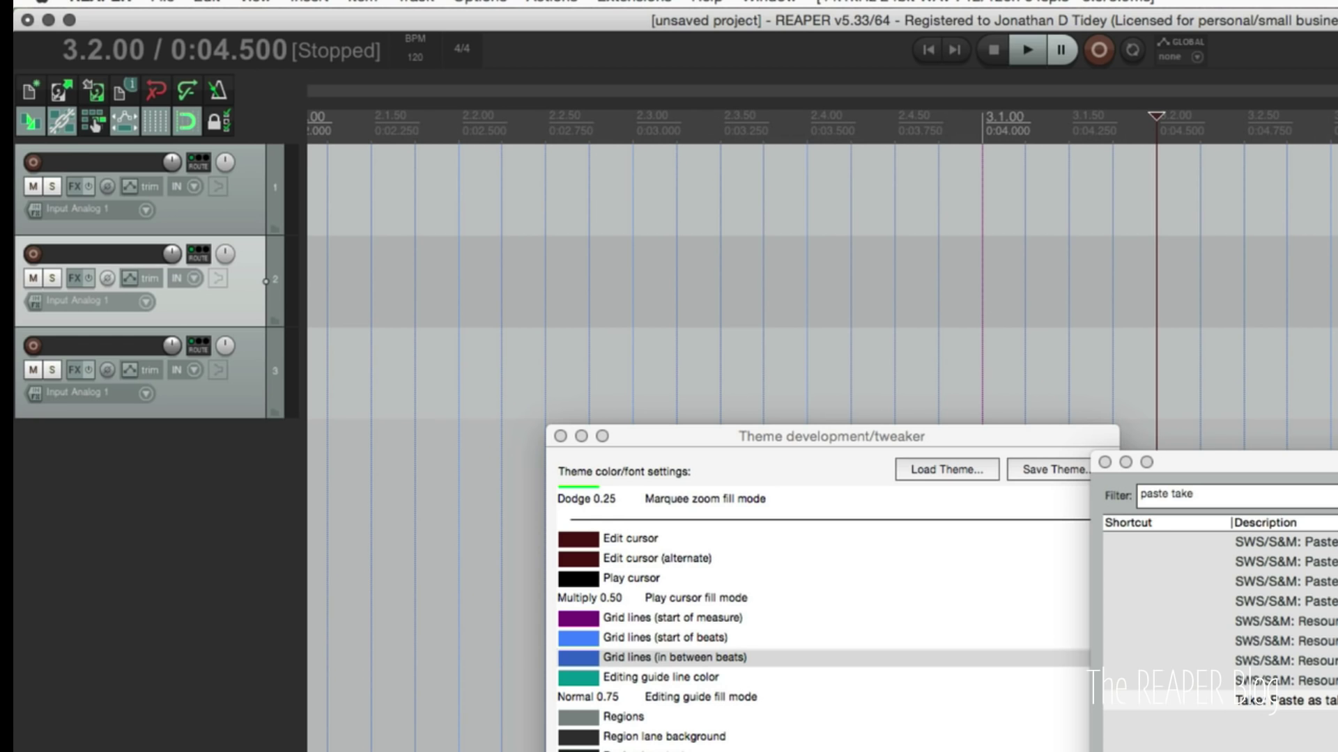
Place the two-take MIDI item on the second track just before measure 3 and toggle its selection to compare the grid lines over it.
{"action": "key", "text": "ctrl+v"}
{"action": "left_click_drag", "start_coordinate": [1188, 252], "coordinate": [1042, 248]}
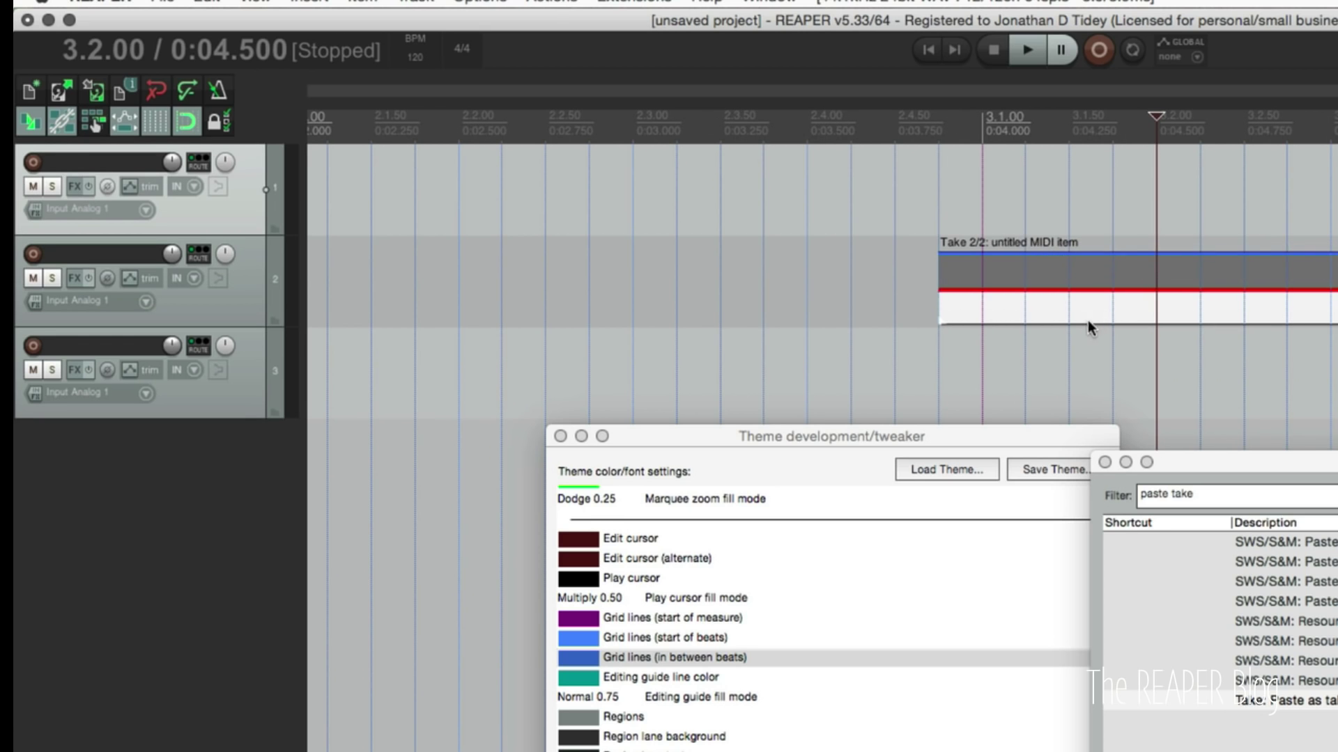
{"action": "left_click", "coordinate": [1091, 339]}
{"action": "left_click", "coordinate": [1130, 313]}
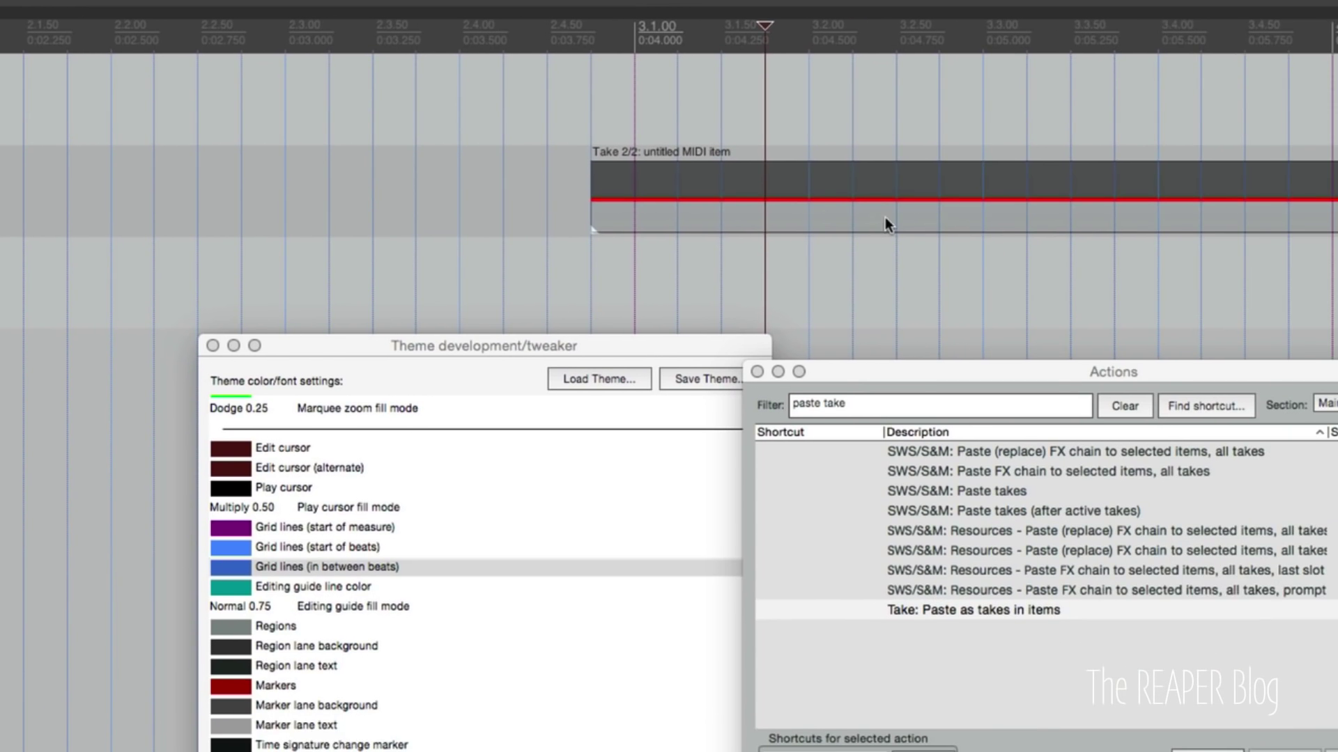
{"action": "left_click", "coordinate": [885, 218]}
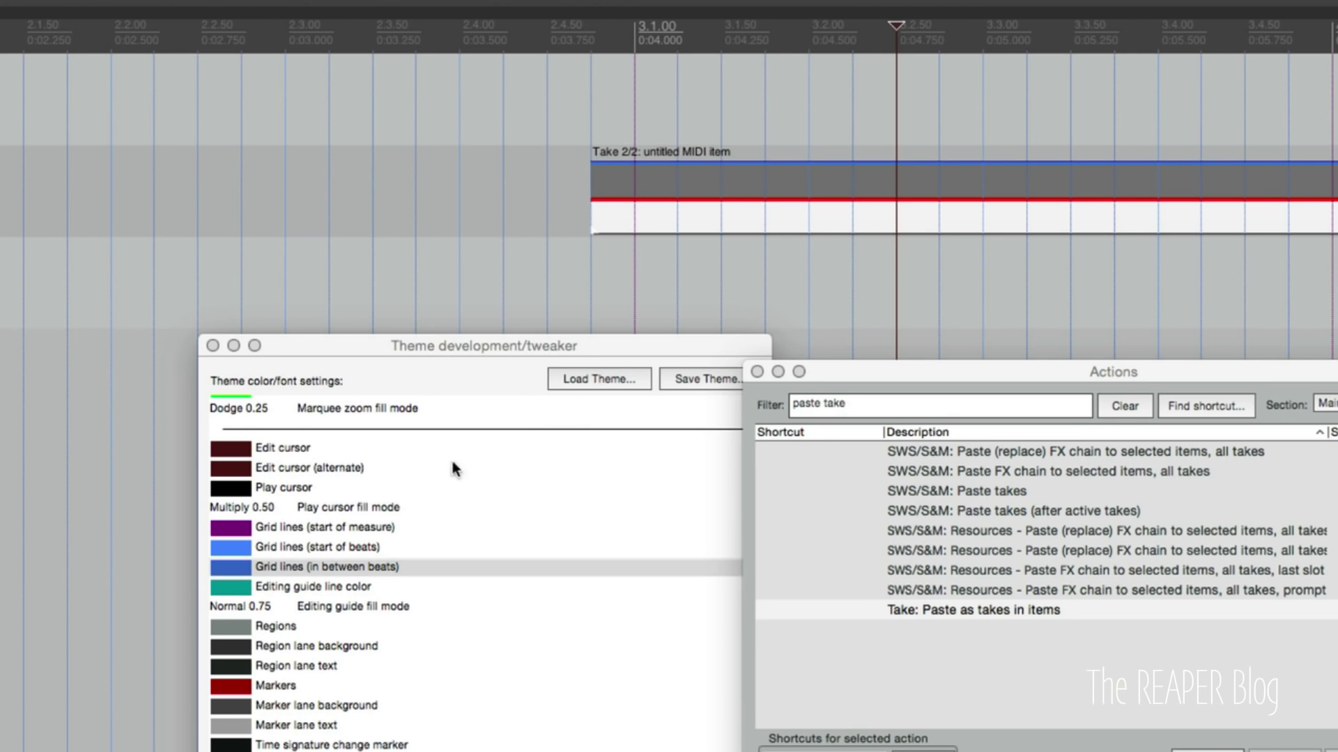
Set the theme color of Grid lines (in between beats) to light gray, using white slightly darkened.
{"action": "double_click", "coordinate": [231, 567]}
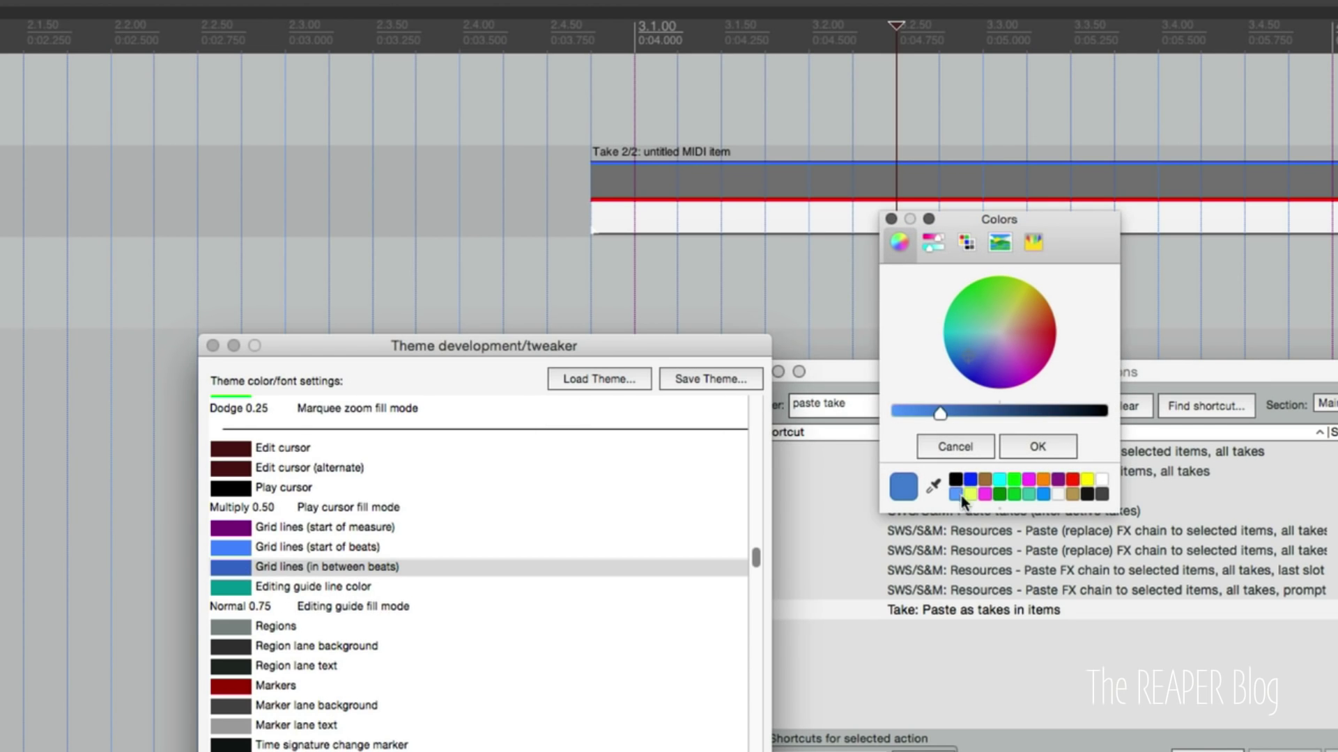
{"action": "left_click", "coordinate": [1101, 480]}
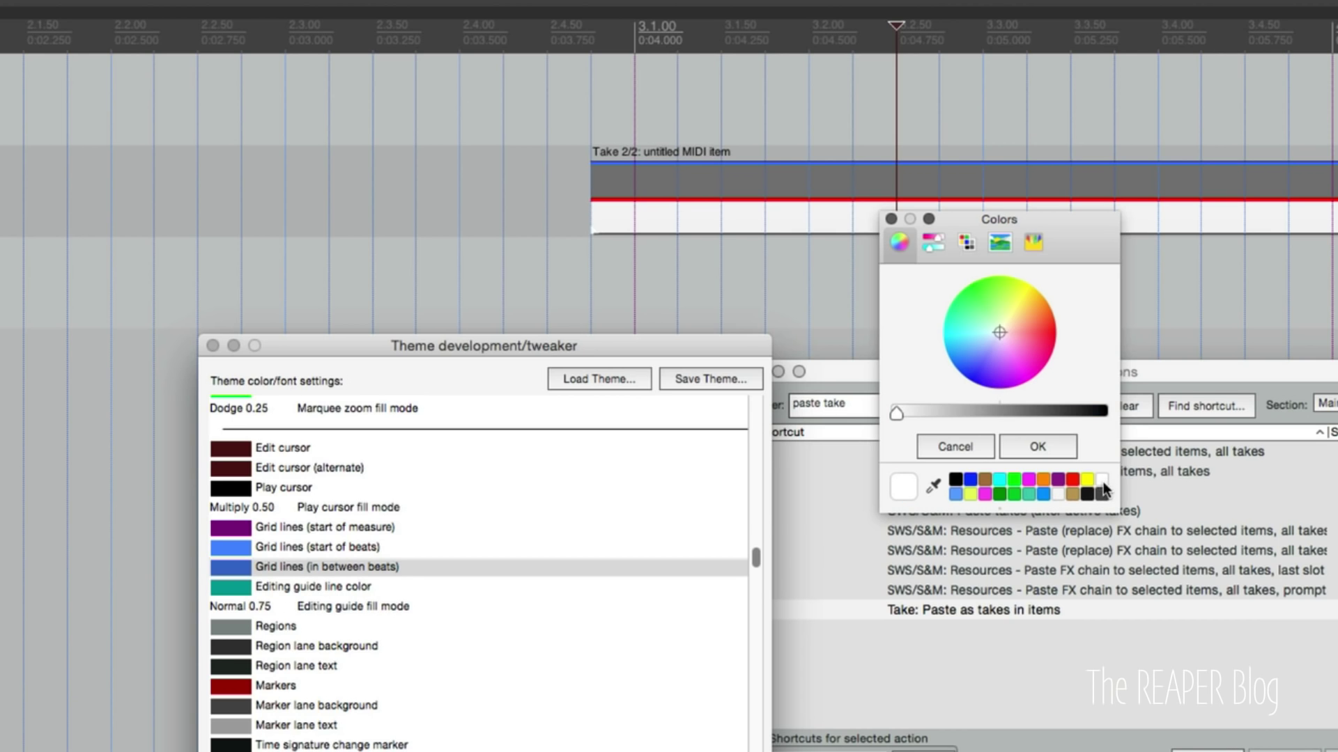
{"action": "left_click_drag", "start_coordinate": [896, 414], "coordinate": [928, 416]}
{"action": "left_click", "coordinate": [1025, 452]}
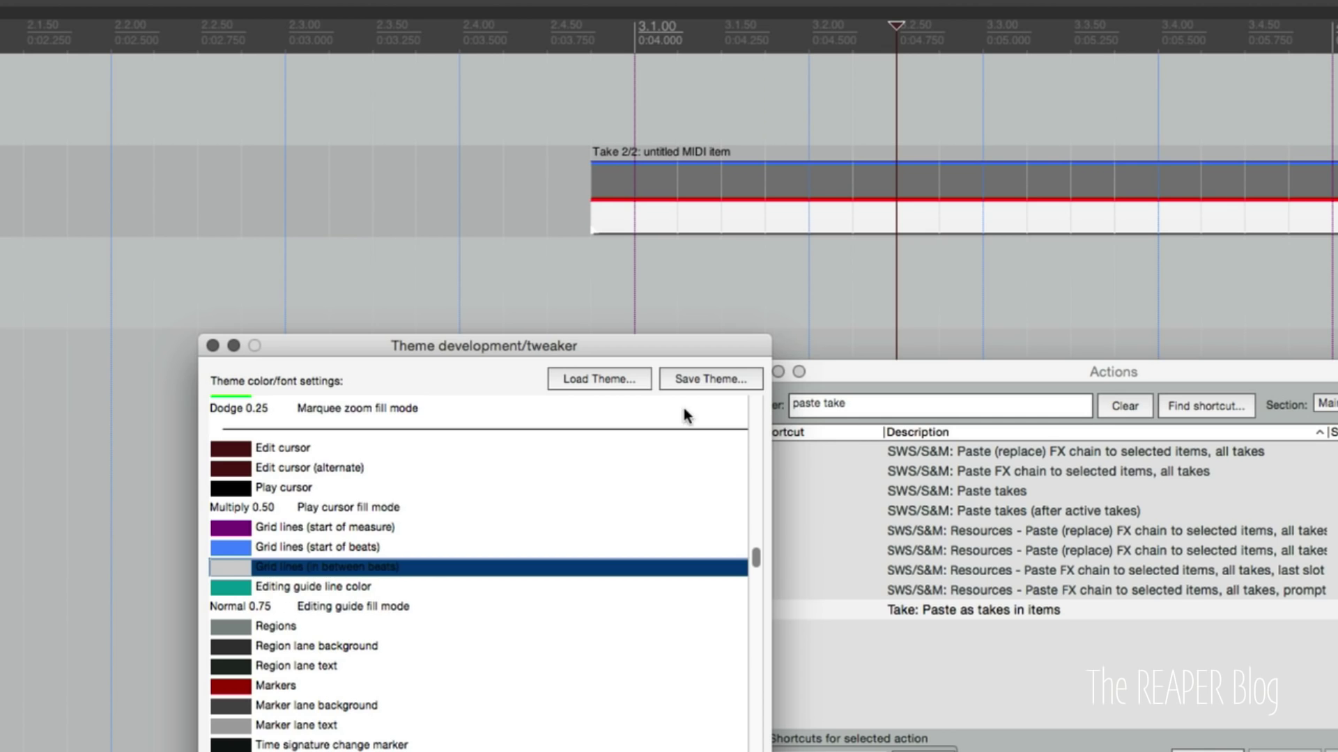
Set the theme color of Grid lines (in between beats) to bright blue.
{"action": "double_click", "coordinate": [235, 570]}
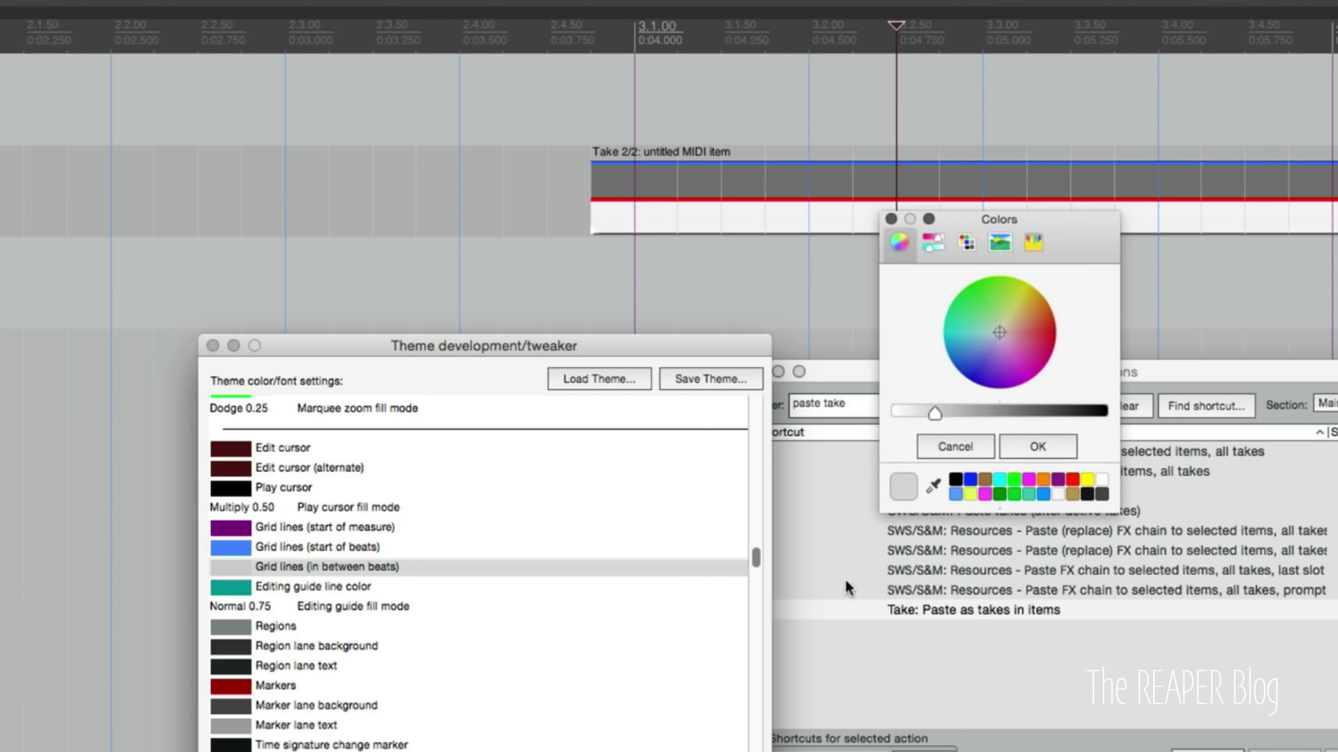
{"action": "left_click", "coordinate": [1043, 494]}
{"action": "left_click", "coordinate": [1037, 446]}
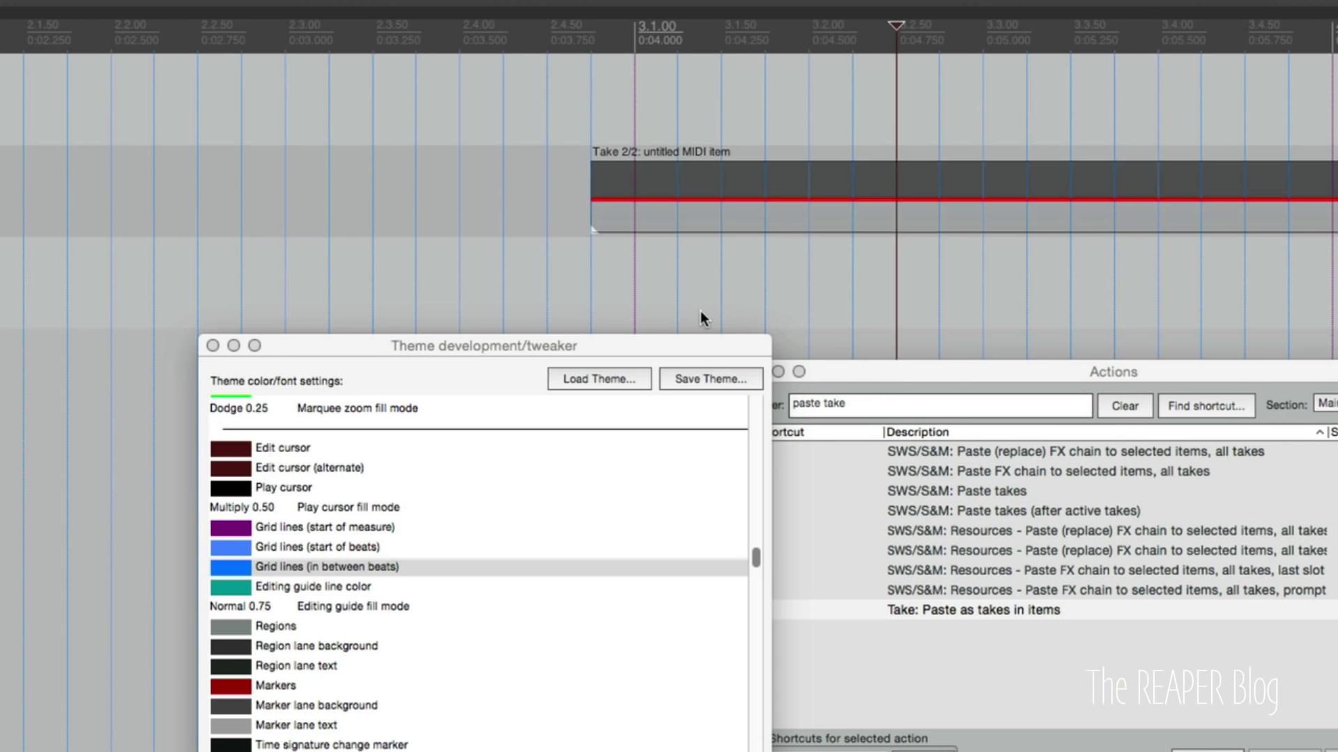
Look through the remaining theme color settings to the end of the list and return to its beginning.
{"action": "scroll", "coordinate": [579, 270], "scroll_direction": "down", "scroll_amount": 6}
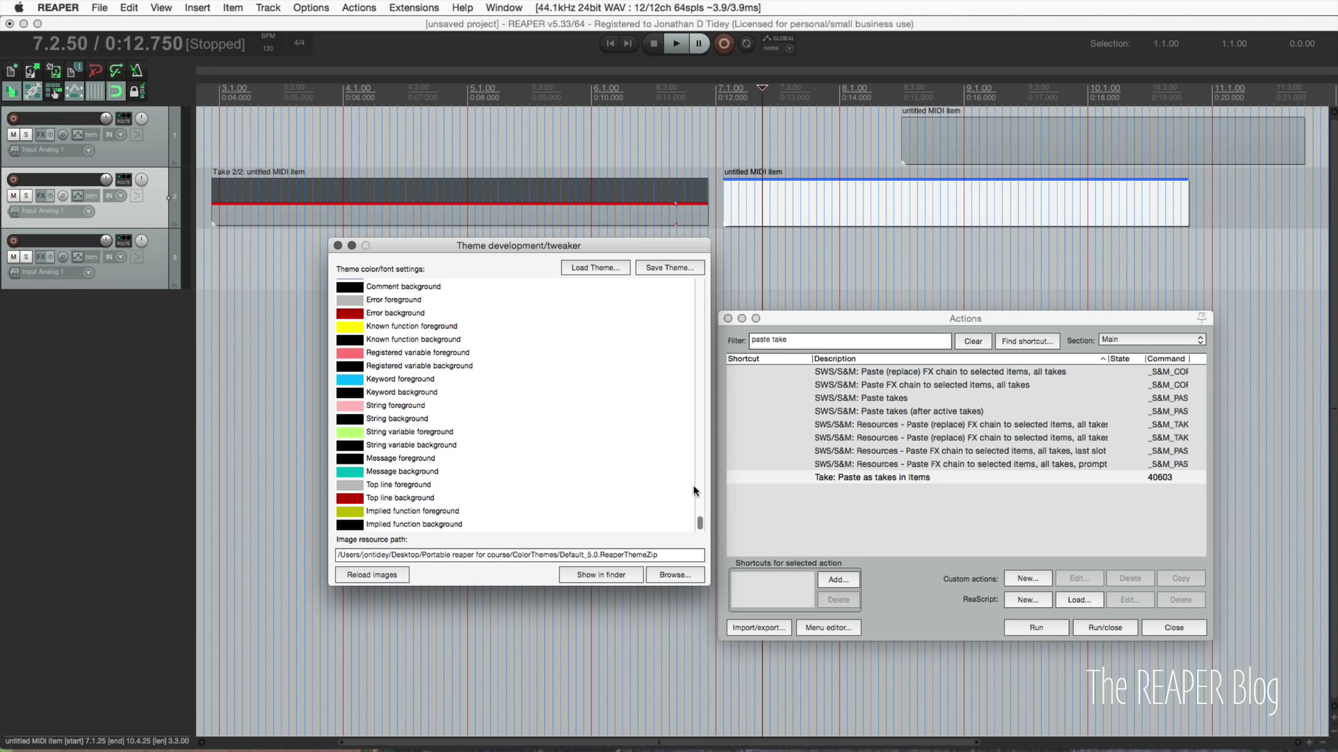
{"action": "left_click_drag", "start_coordinate": [700, 522], "coordinate": [656, 255]}
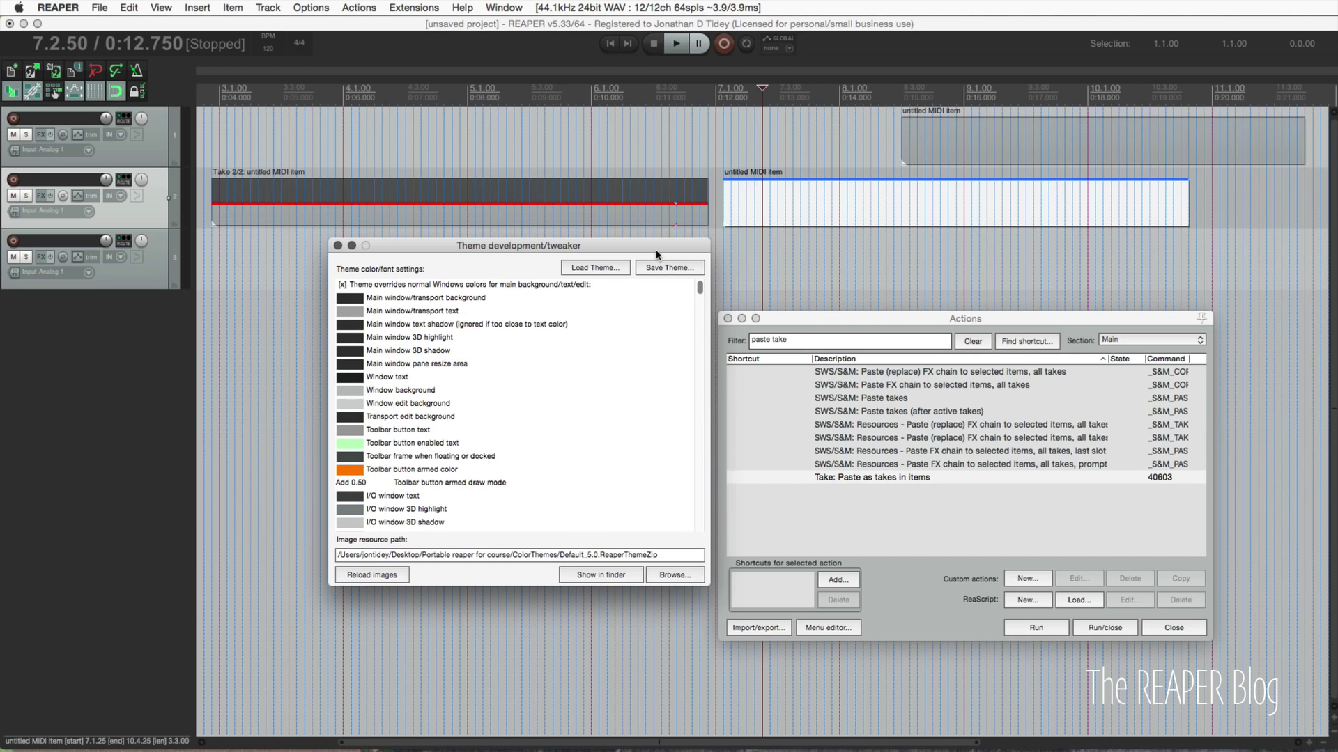